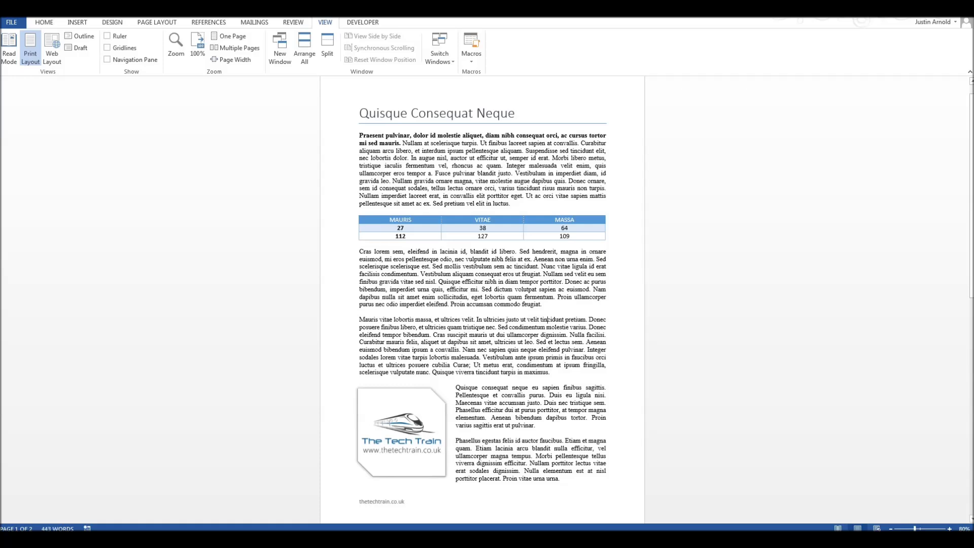
Try placing the caret on the blank second page and after the final paragraph
scroll(548, 117, down, 8)
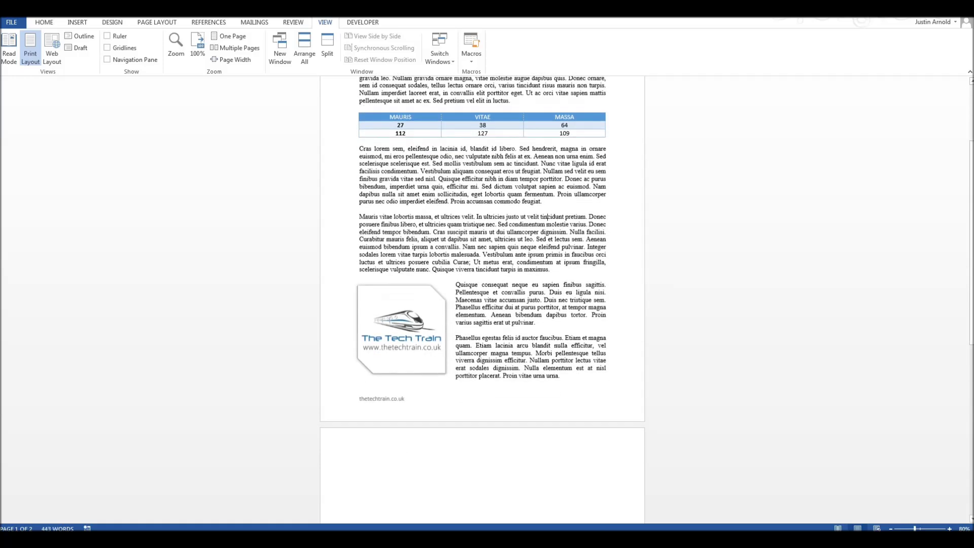
click(476, 374)
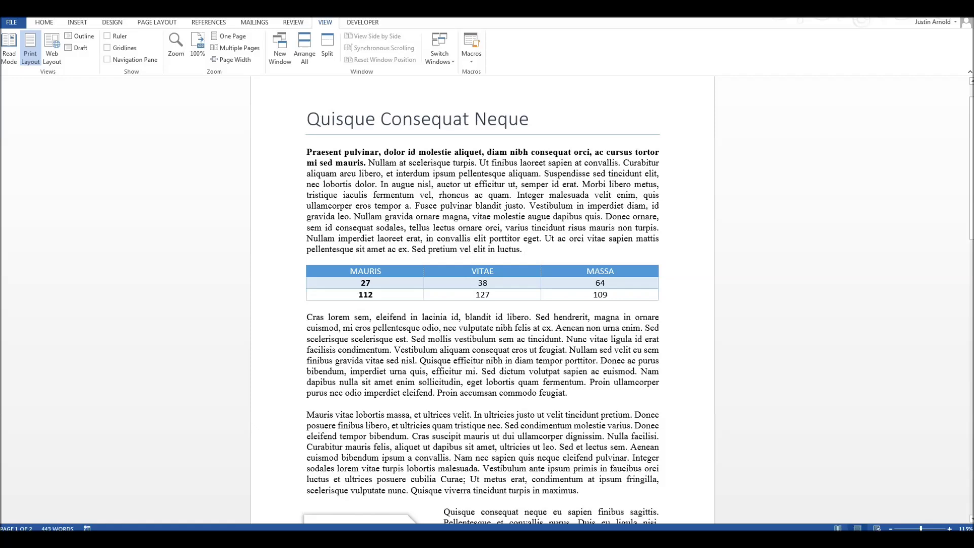
scroll(391, 219, down, 12)
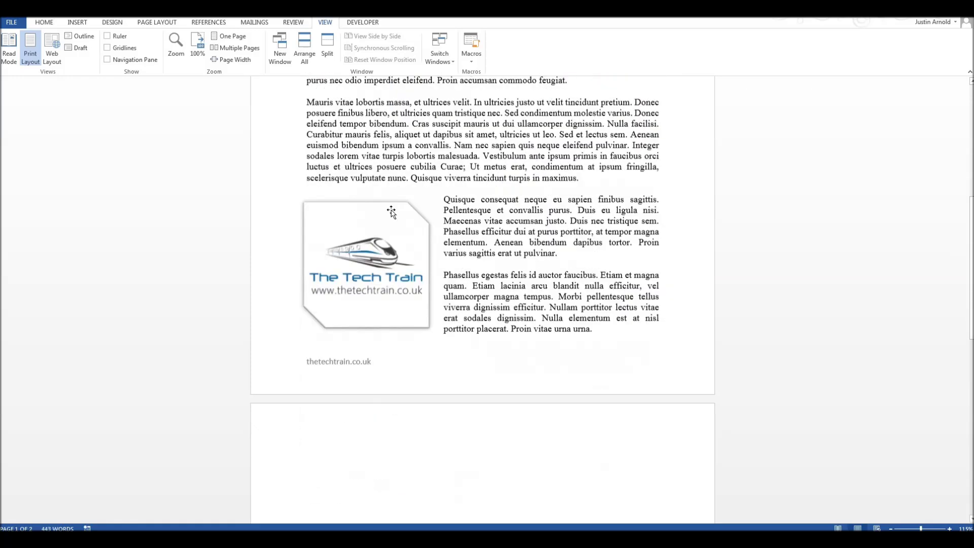
click(460, 326)
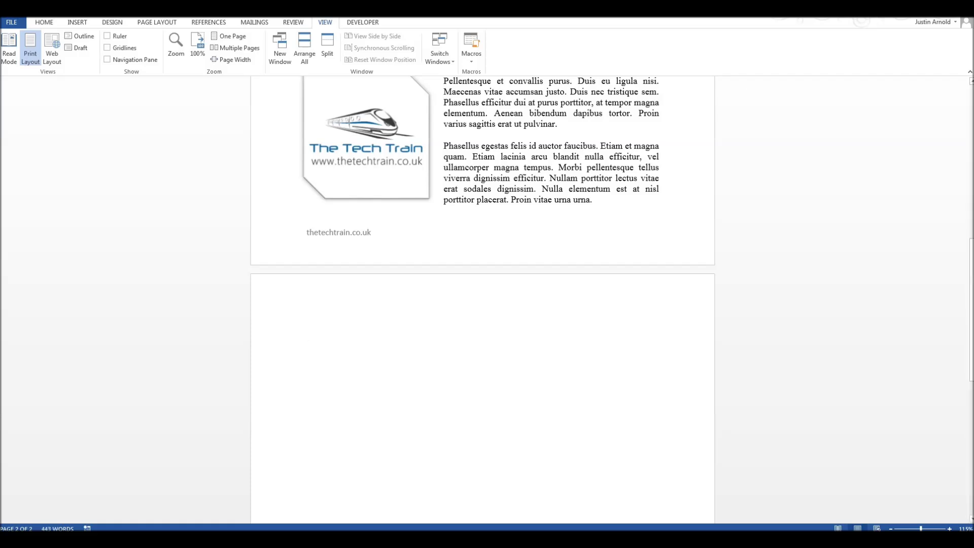
click(619, 202)
click(607, 203)
click(638, 218)
click(350, 327)
Place the caret in the last paragraph on page 1 and review both pages
click(548, 167)
scroll(548, 169, up, 10)
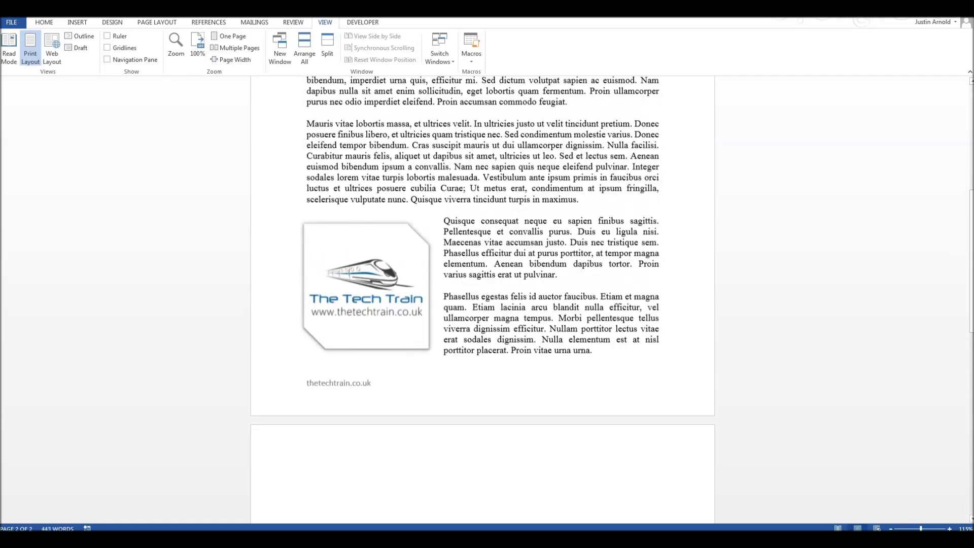
scroll(482, 299, up, 6)
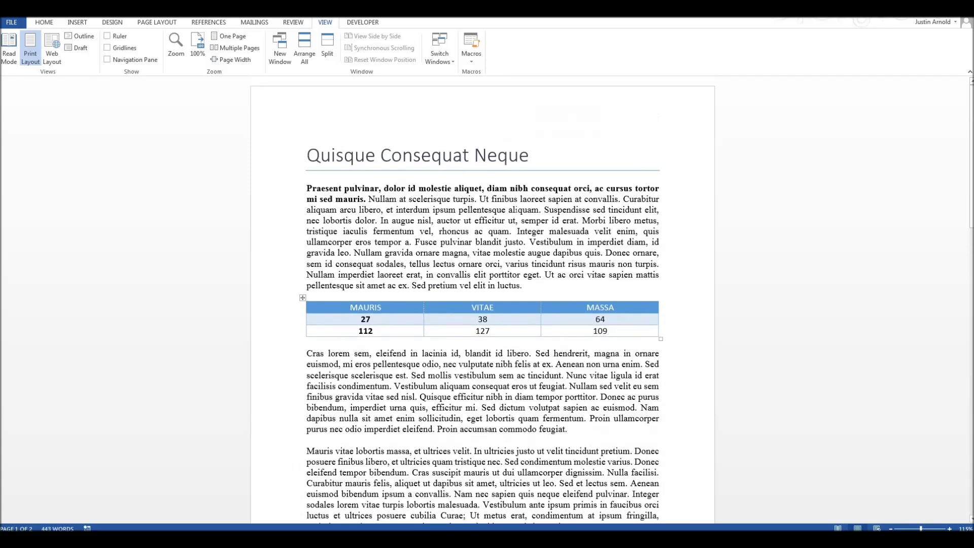
scroll(482, 304, down, 3)
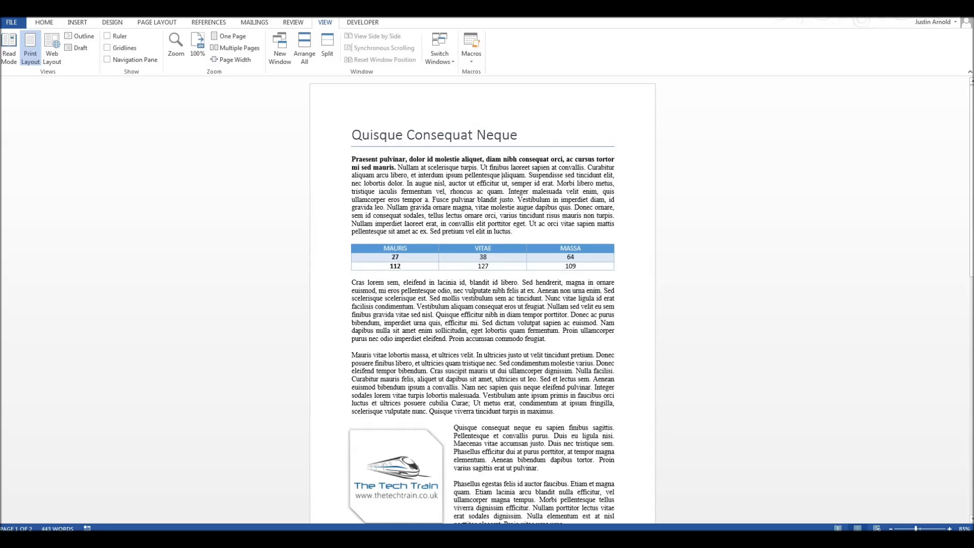
scroll(495, 140, down, 3)
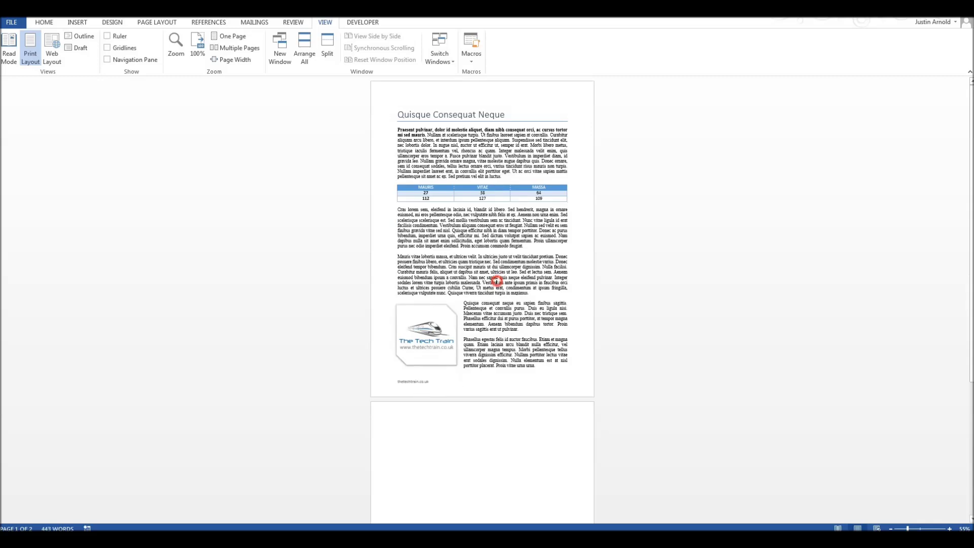
scroll(500, 283, up, 3)
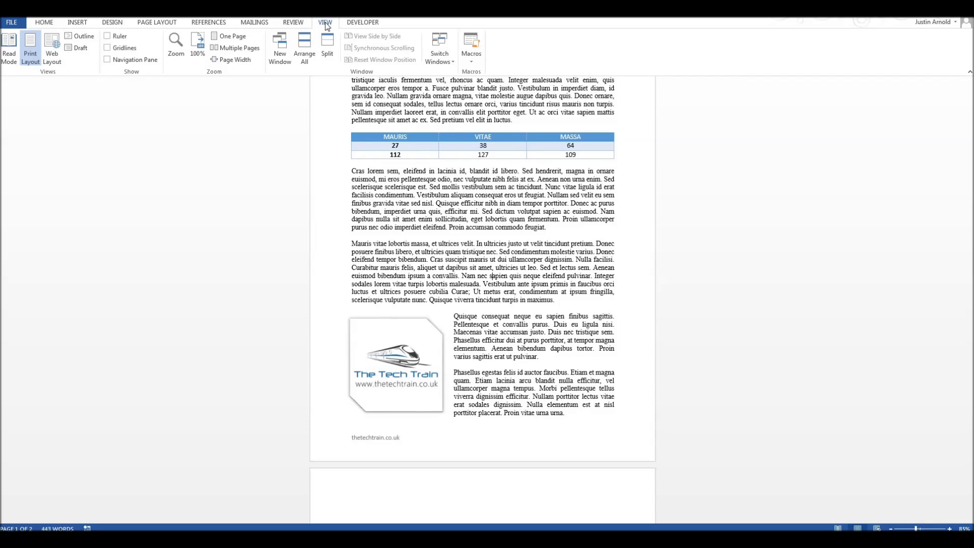
Show the ruler and drag the bottom margin down until the document shows PAGE 1 OF 1
click(118, 37)
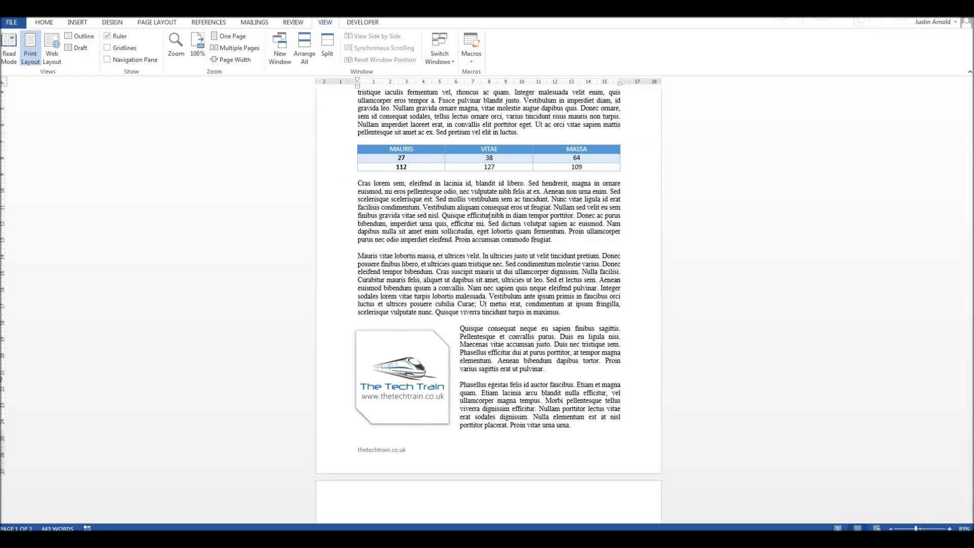
scroll(502, 271, down, 4)
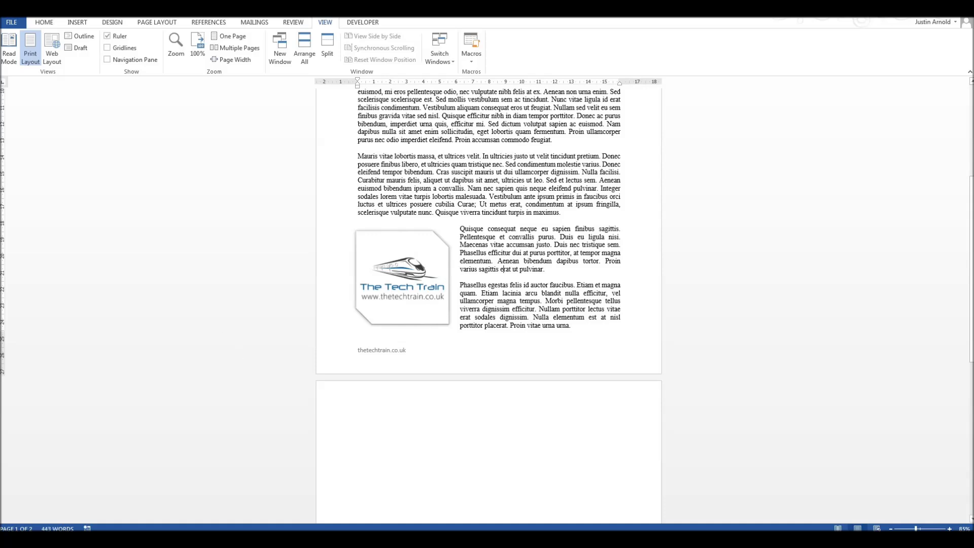
scroll(487, 233, down, 2)
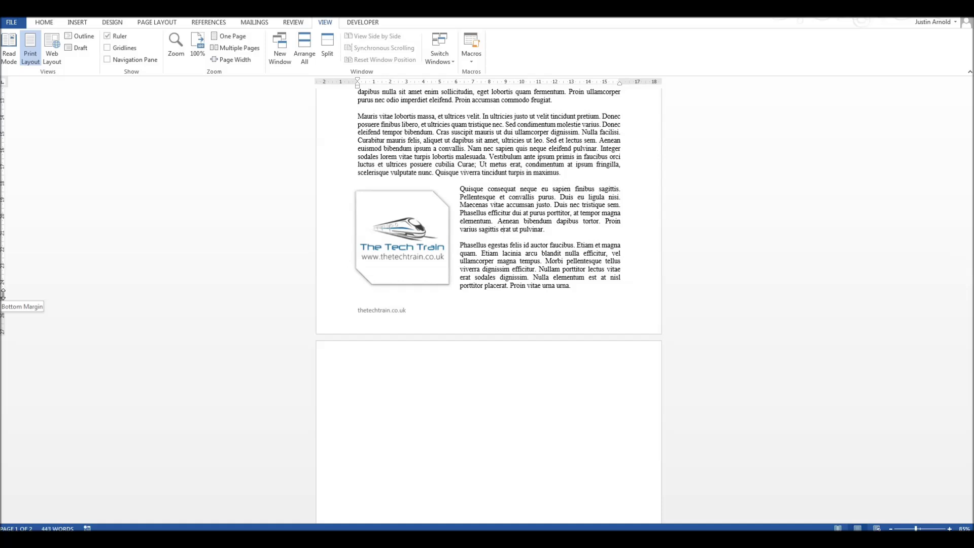
drag(4, 293, 3, 302)
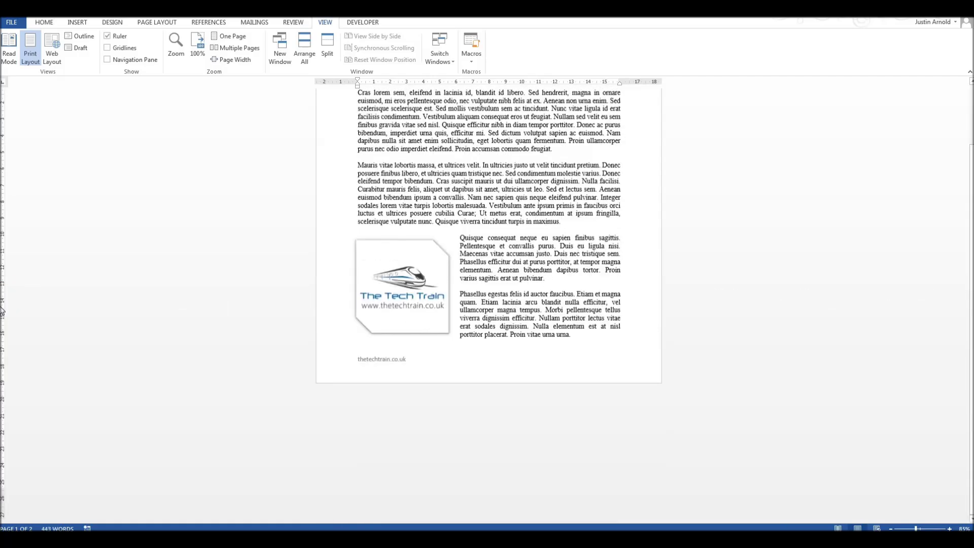
scroll(222, 320, up, 5)
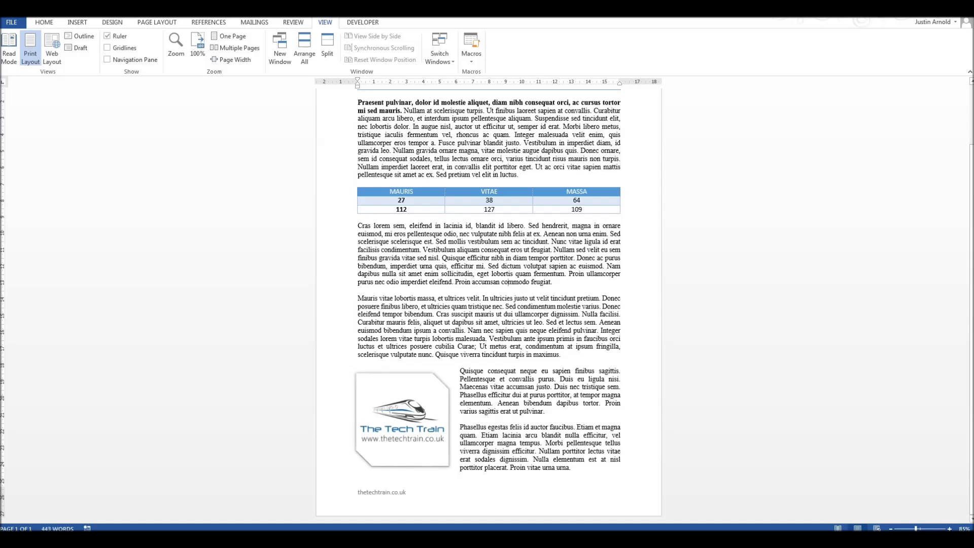
scroll(489, 304, down, 3)
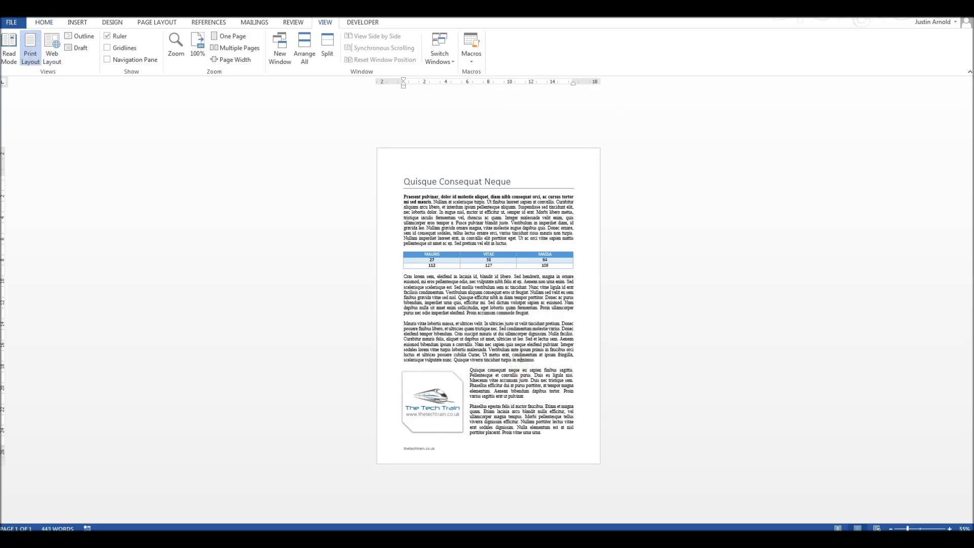
Undo the margin change so the document runs onto a blank second page again
scroll(151, 120, down, 2)
click(530, 259)
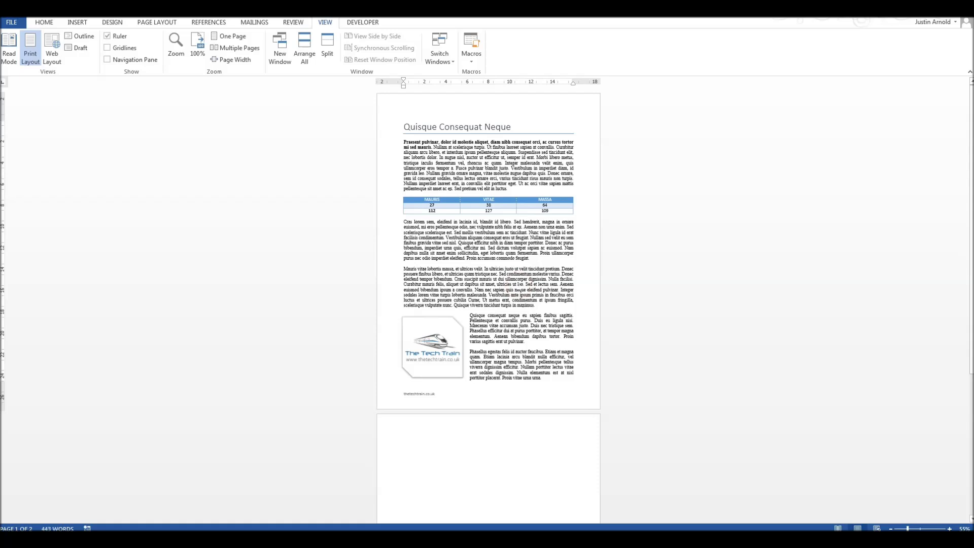
mouse_move(400, 194)
Set the Left and Right page margins to 2.1 cm through Custom Margins
click(152, 24)
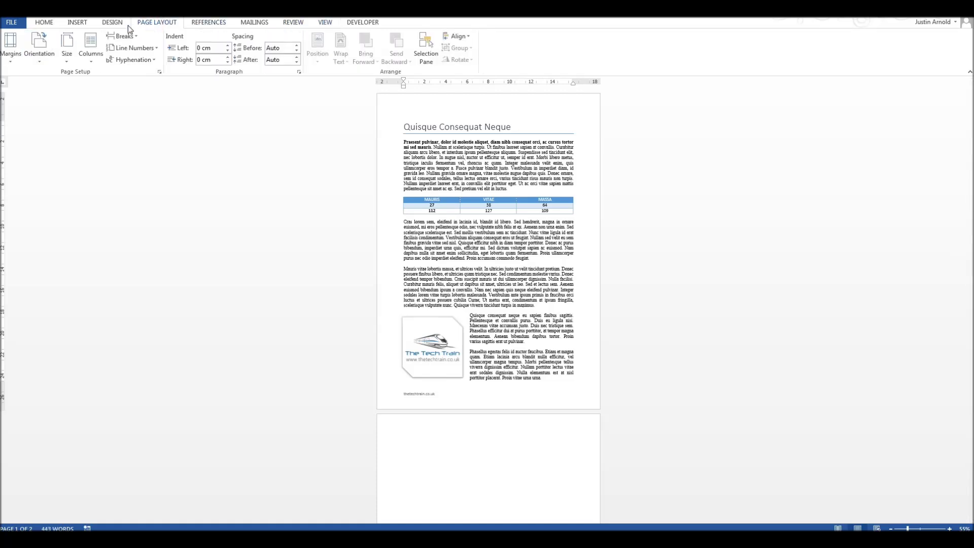
click(10, 46)
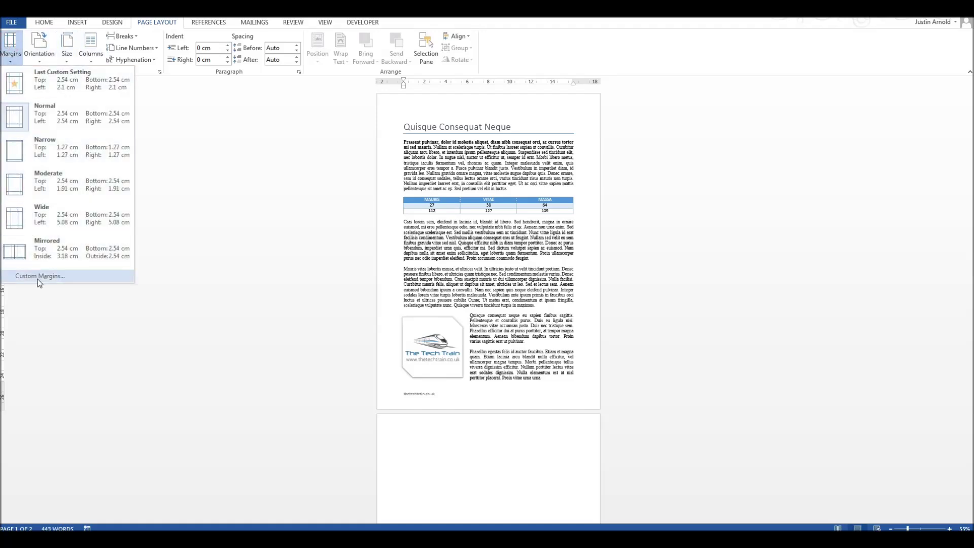
click(79, 279)
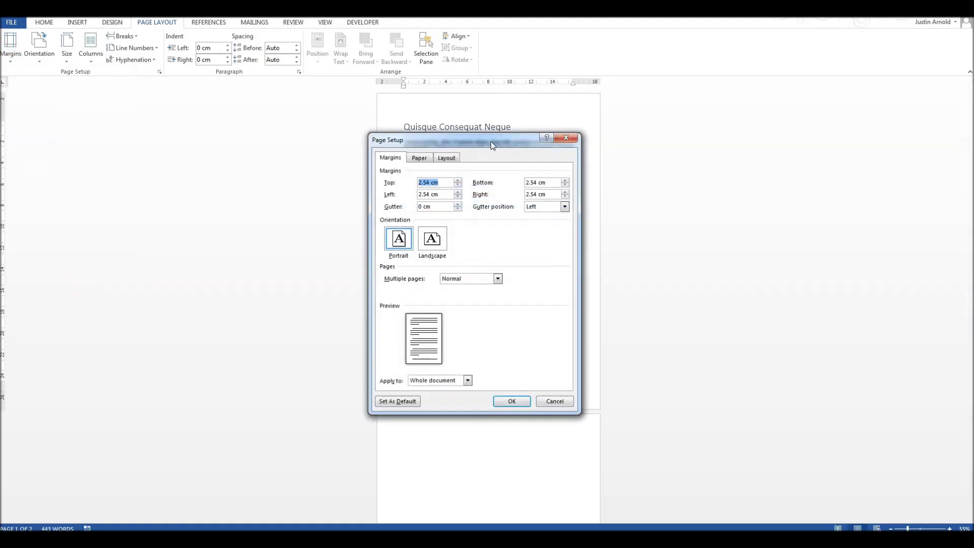
drag(491, 141, 482, 130)
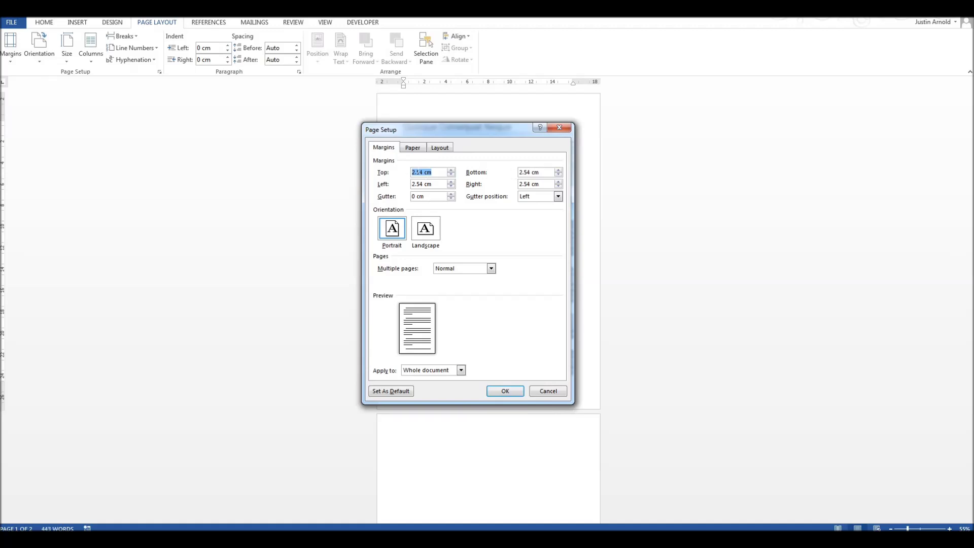
click(420, 172)
double_click(420, 183)
text(1)
double_click(527, 184)
text(1)
click(502, 391)
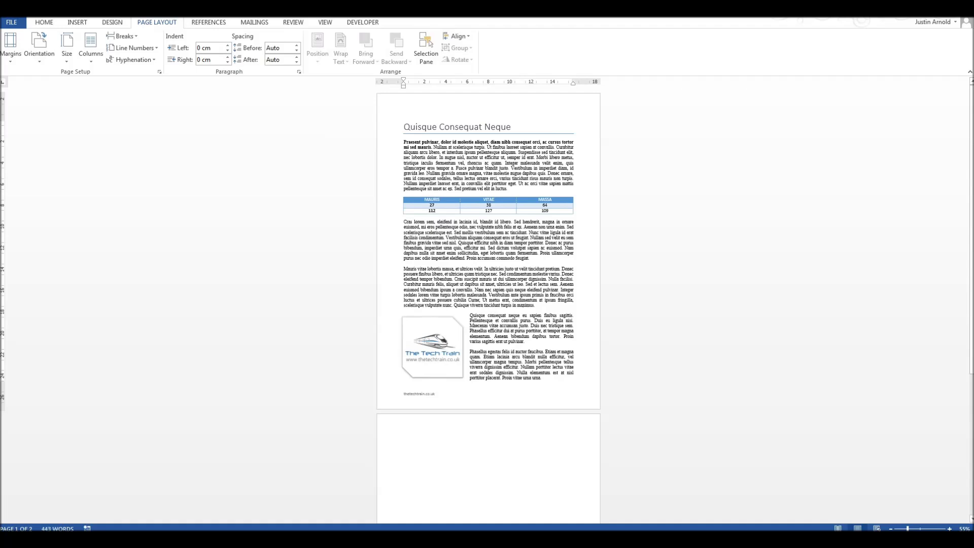
click(325, 21)
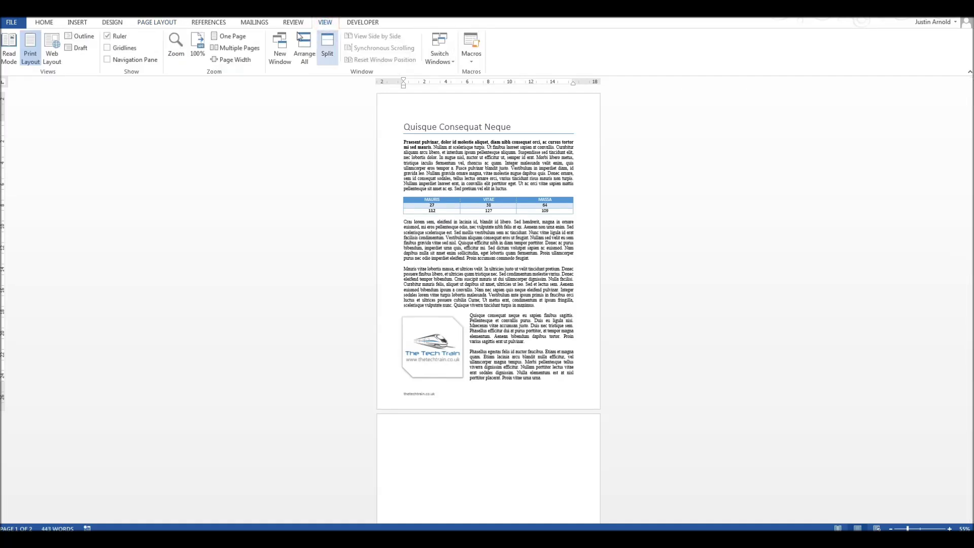
click(120, 38)
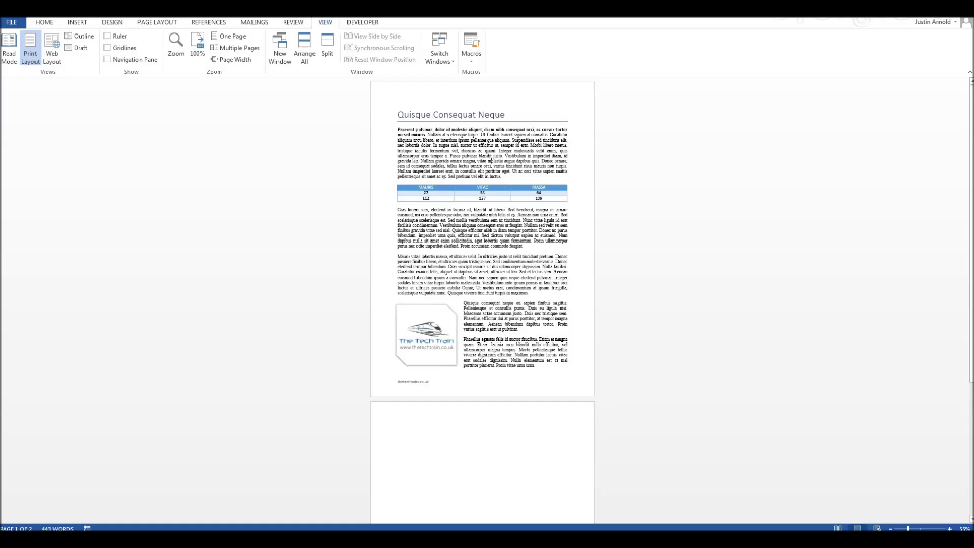
double_click(470, 223)
double_click(468, 153)
click(452, 267)
scroll(452, 267, up, 4)
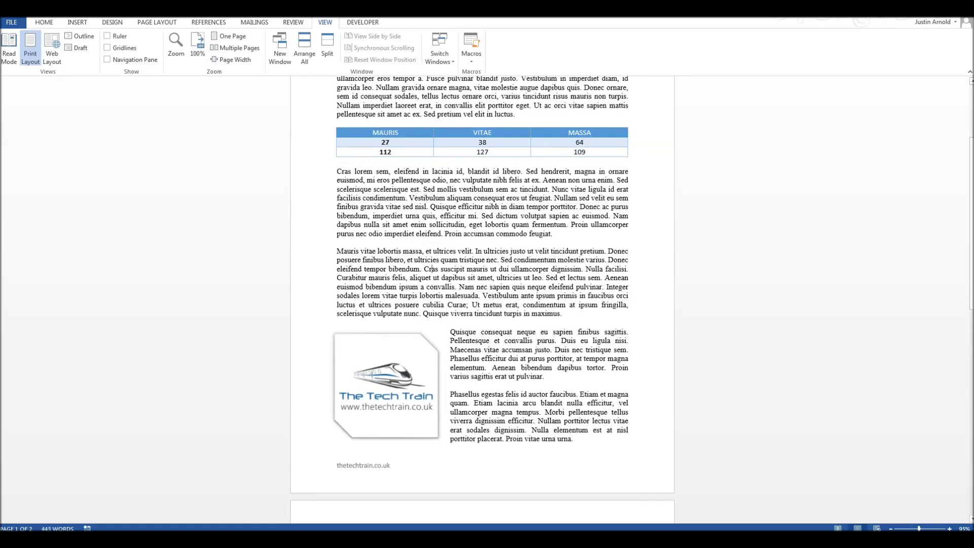
scroll(537, 139, down, 3)
scroll(537, 139, down, 2)
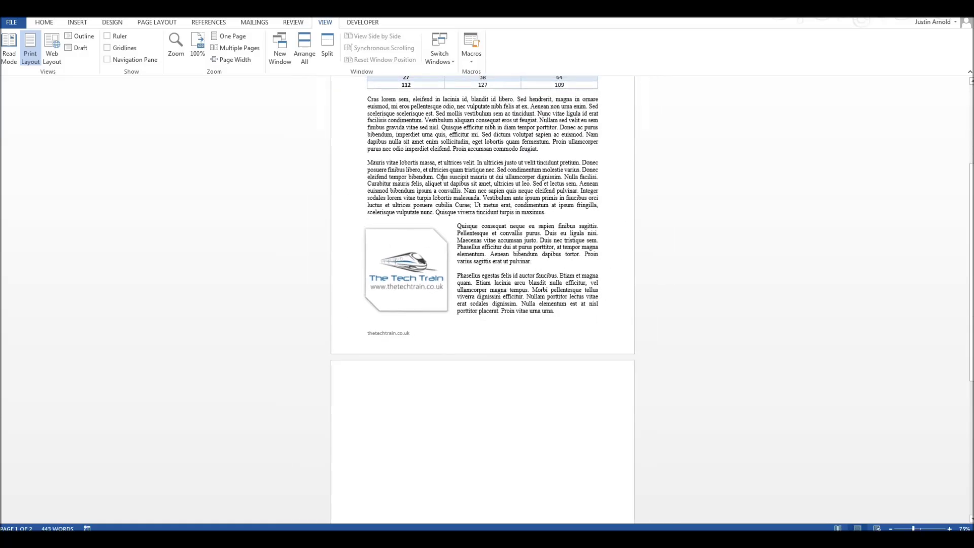
scroll(442, 335, up, 3)
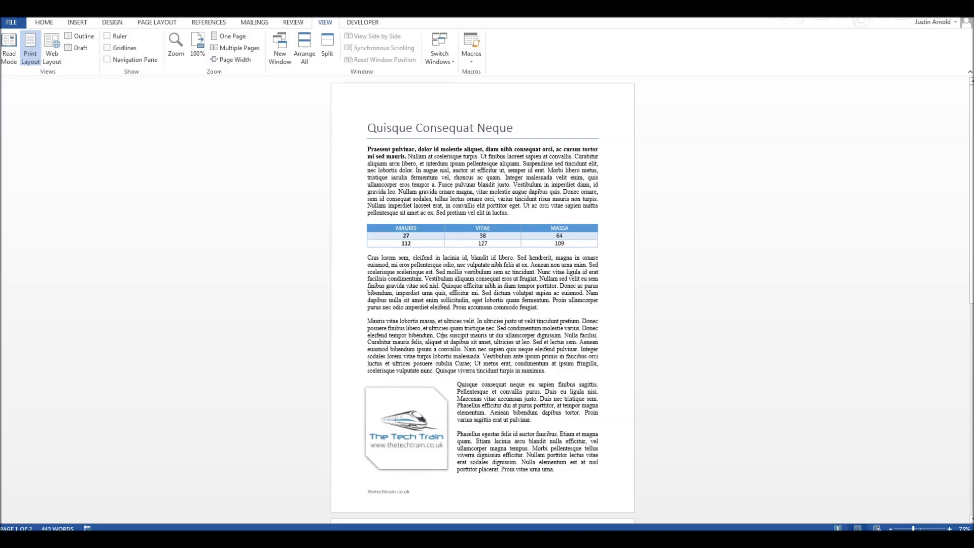
scroll(482, 299, down, 3)
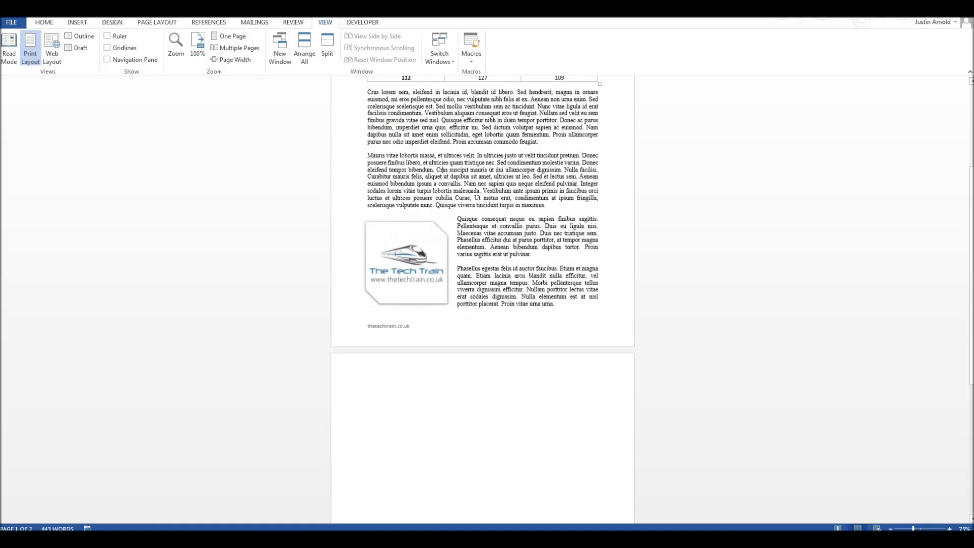
scroll(521, 196, up, 2)
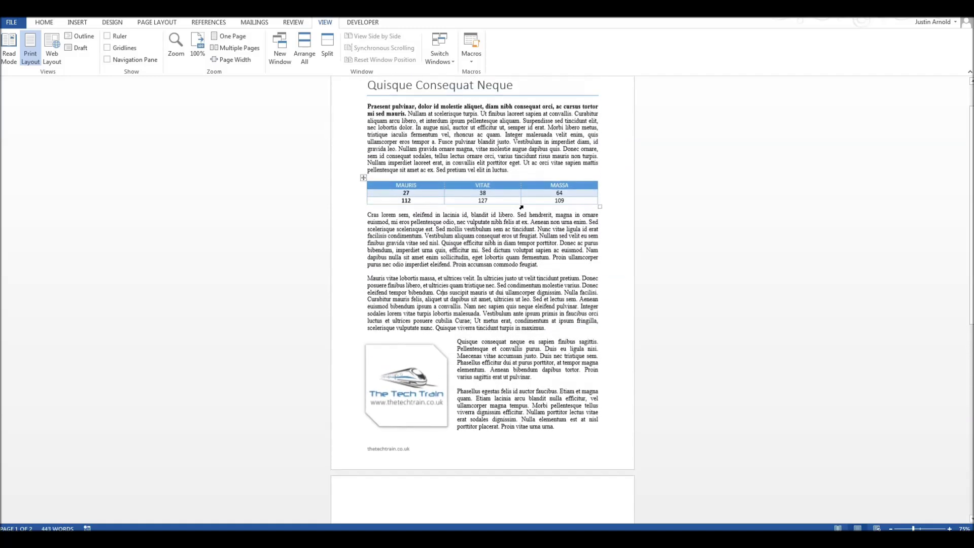
scroll(482, 299, down, 2)
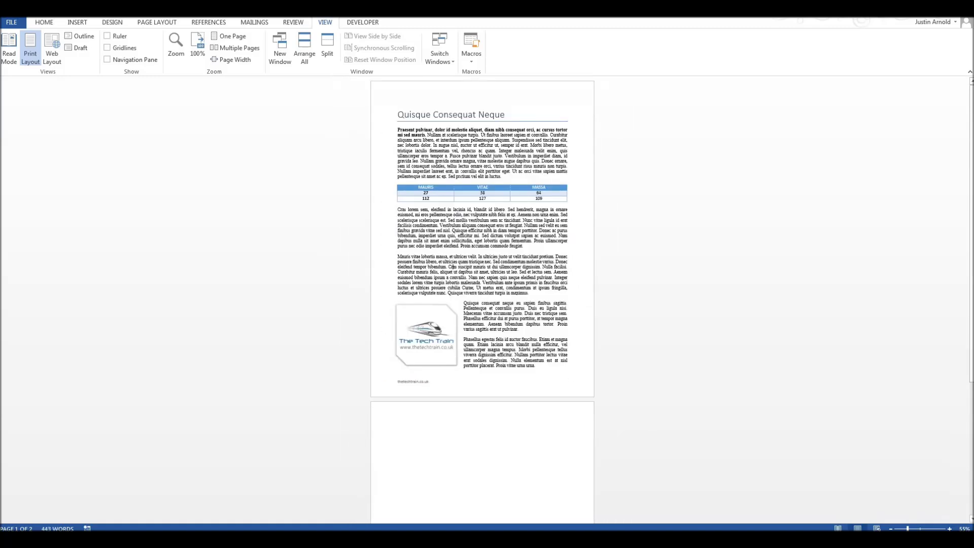
Select the whole first body paragraph
triple_click(462, 161)
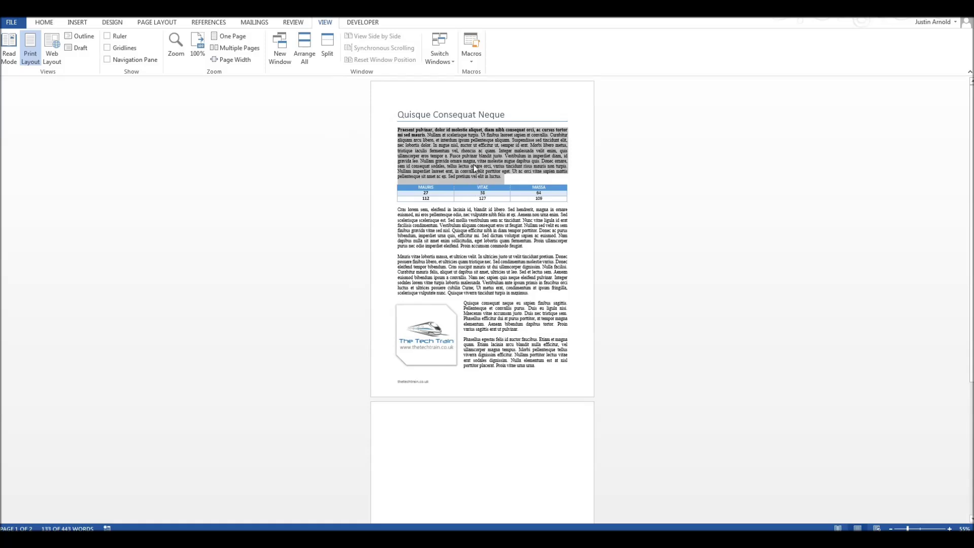
triple_click(473, 230)
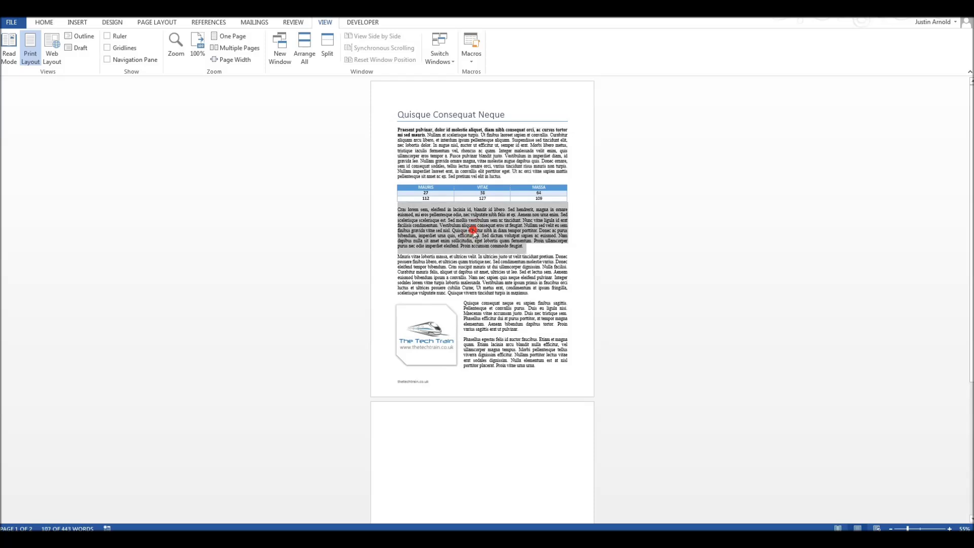
click(473, 230)
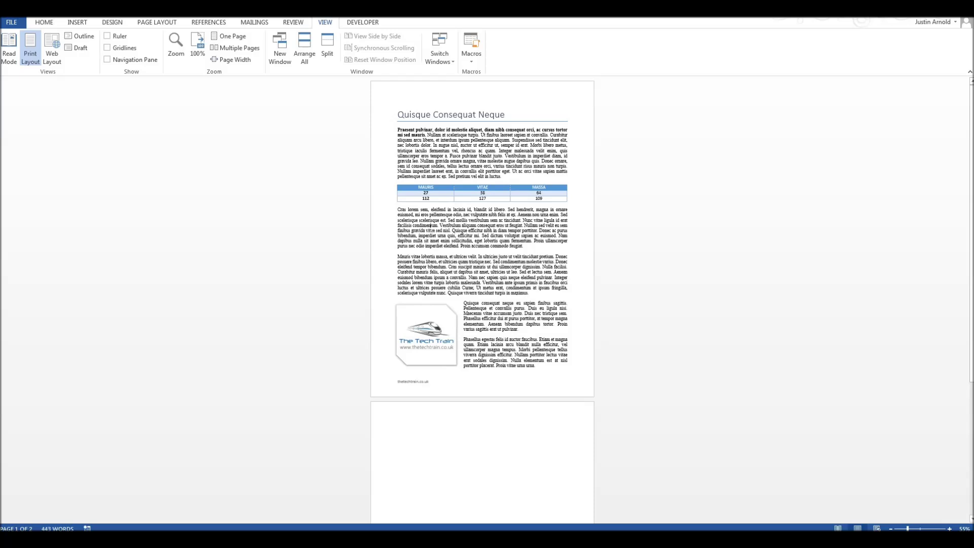
double_click(469, 226)
triple_click(450, 229)
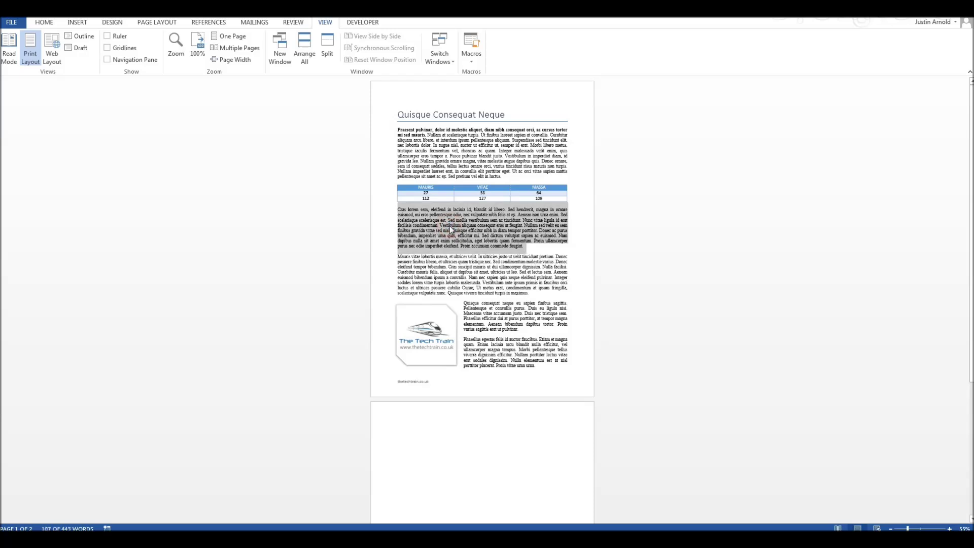
triple_click(456, 155)
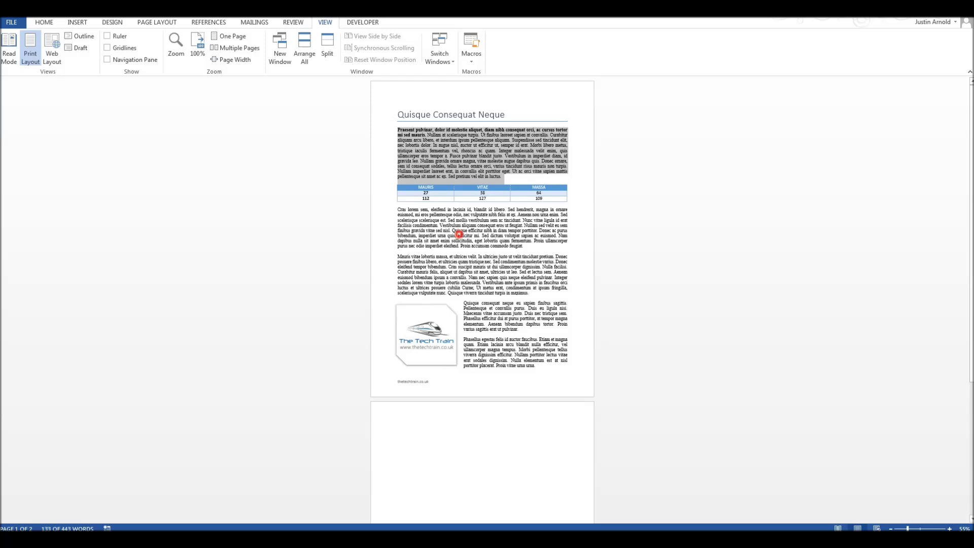
Extend the selection to the final Phasellus egestas paragraph and open the Paragraph dialog
shift+click(459, 236)
shift+click(475, 277)
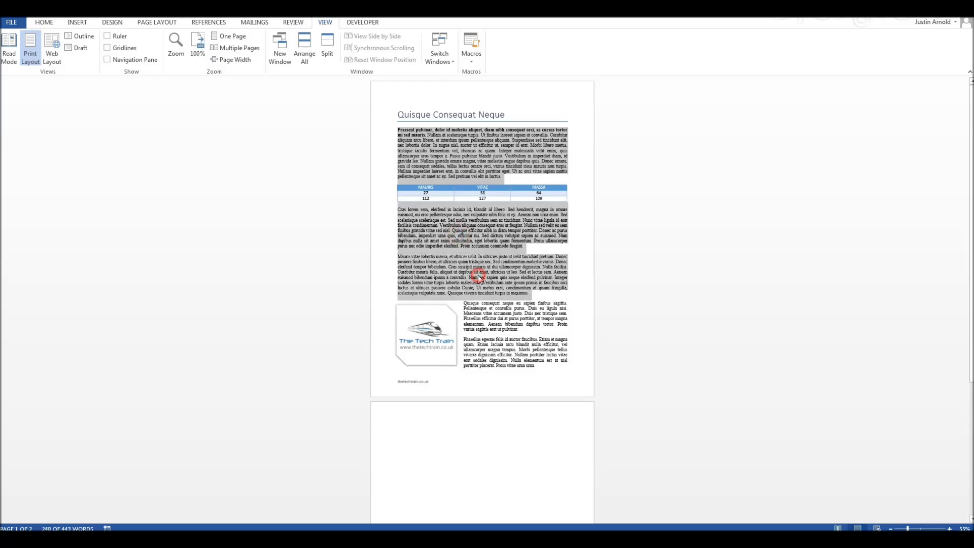
shift+click(492, 319)
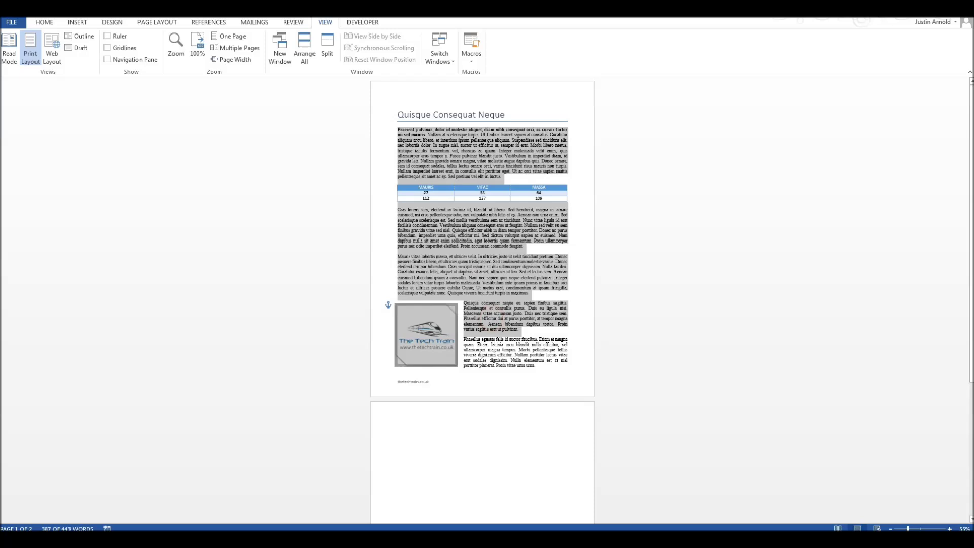
shift+click(496, 355)
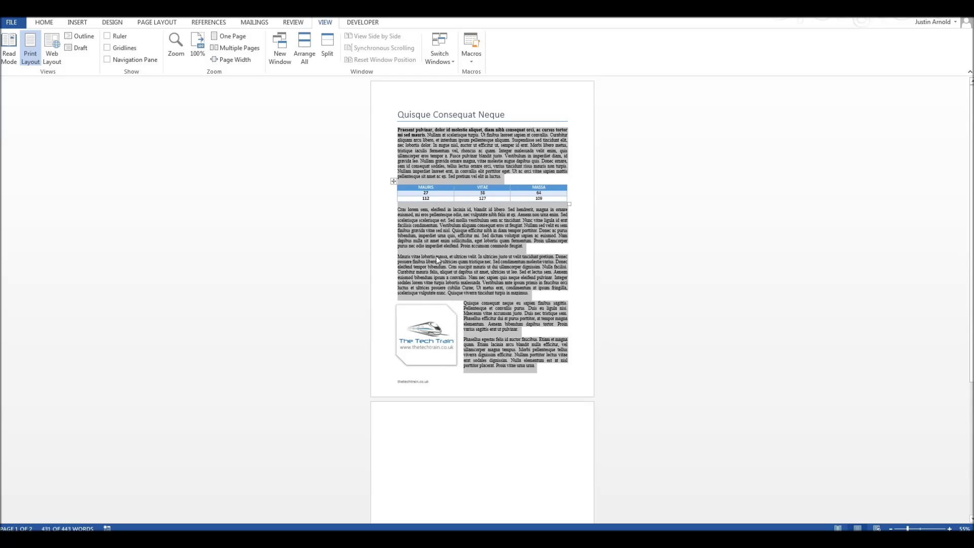
click(48, 23)
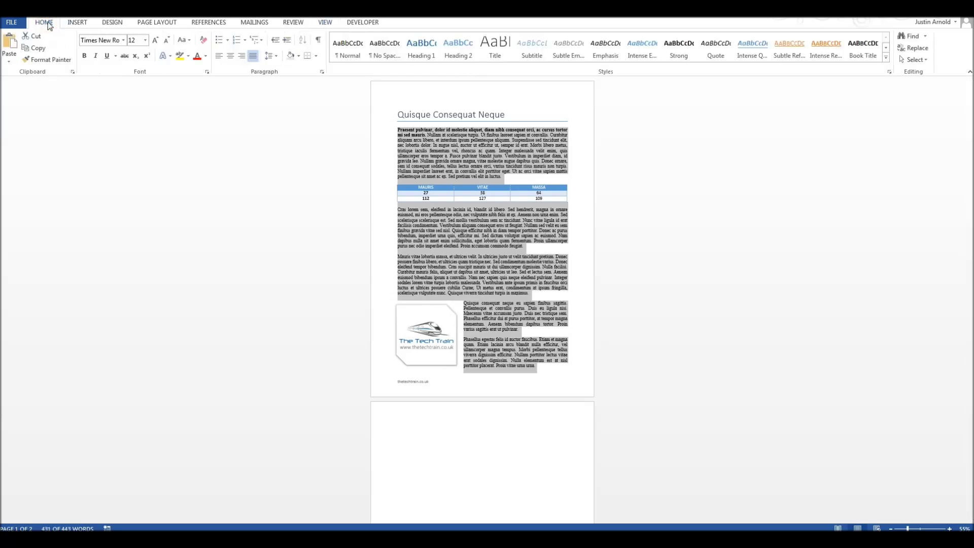
click(323, 72)
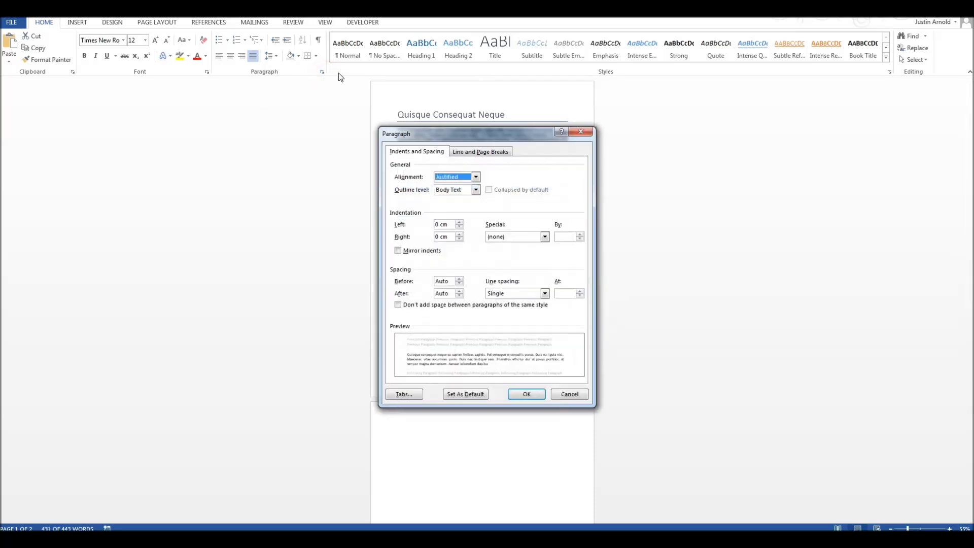
Set Spacing Before and After to 9 pt for the selected body paragraphs
drag(457, 135, 459, 105)
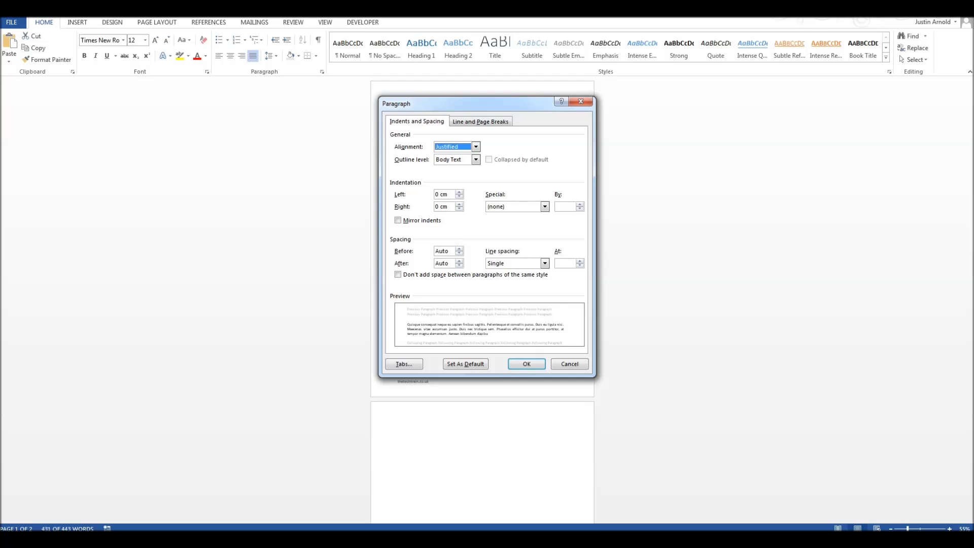
click(459, 248)
click(459, 262)
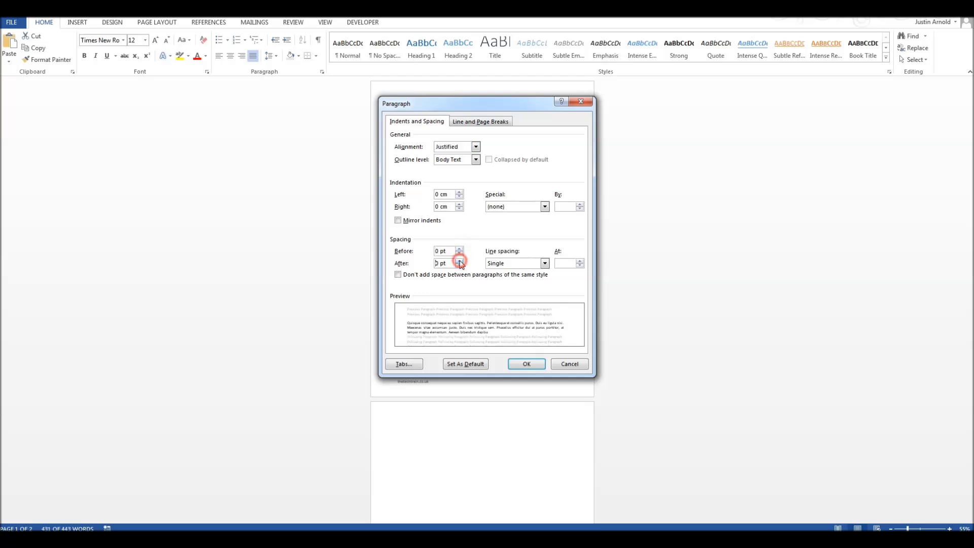
double_click(437, 250)
text(9)
double_click(436, 263)
text(9)
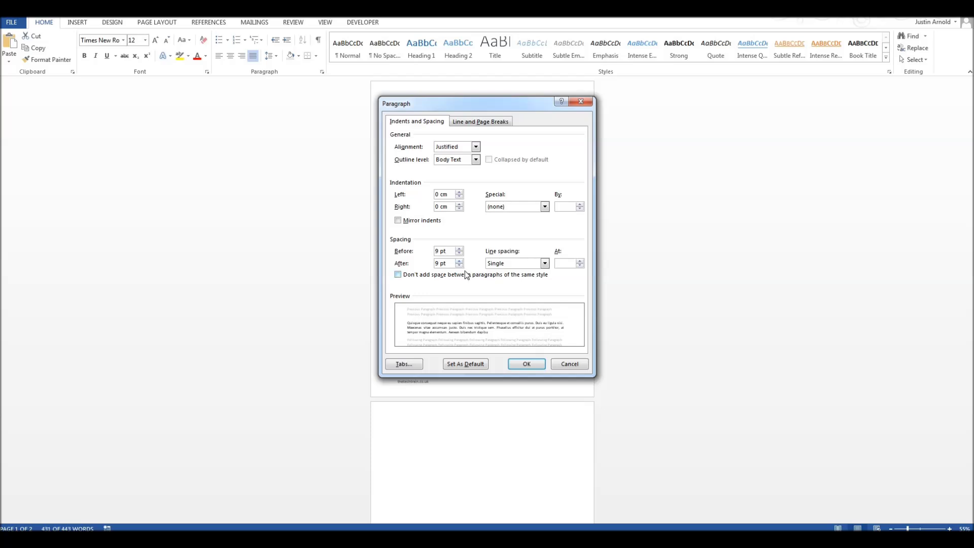
click(523, 364)
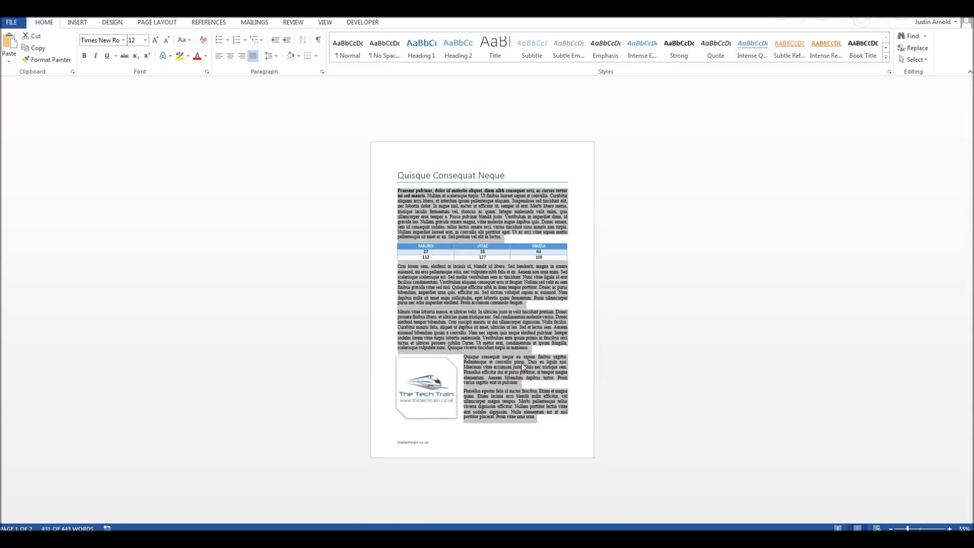
click(521, 342)
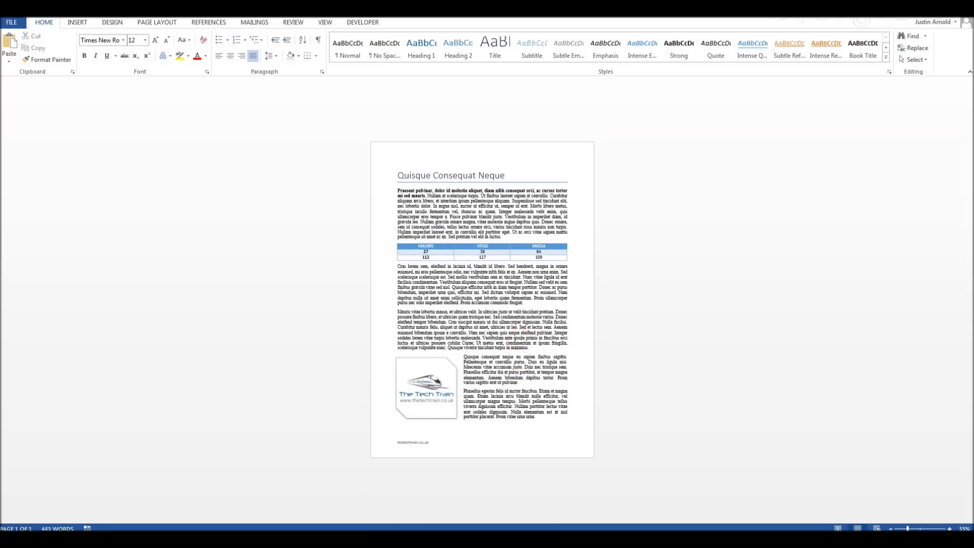
click(544, 421)
click(486, 228)
click(500, 325)
scroll(508, 336, up, 2)
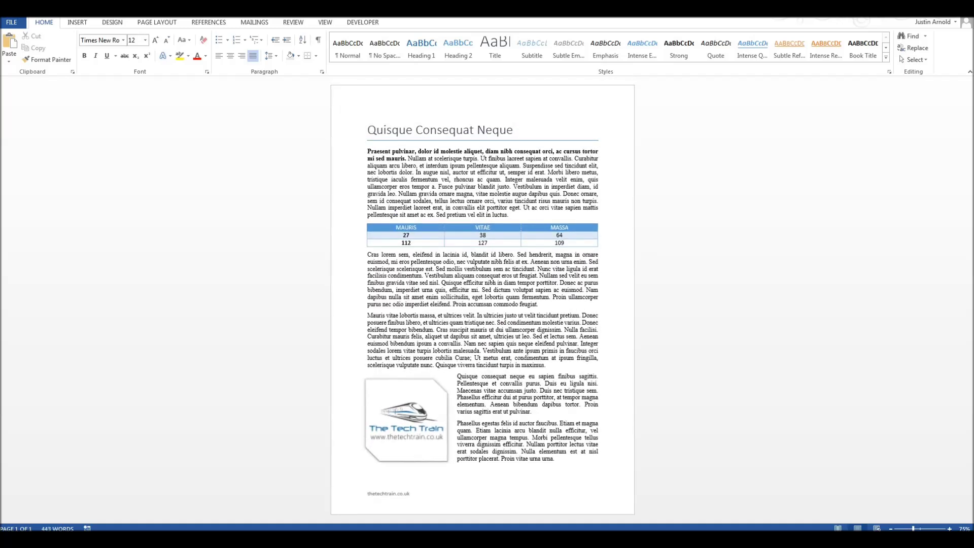
scroll(482, 299, down, 3)
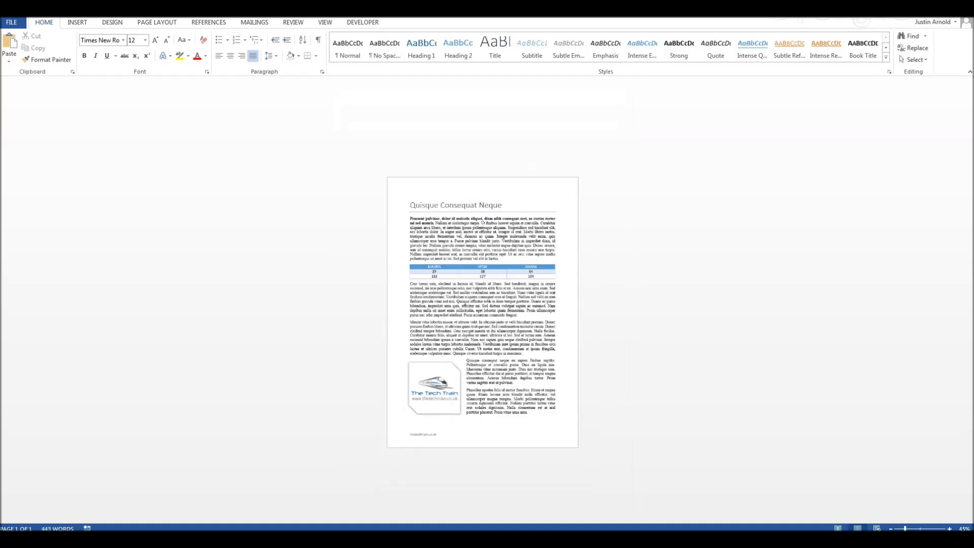
scroll(502, 331, up, 2)
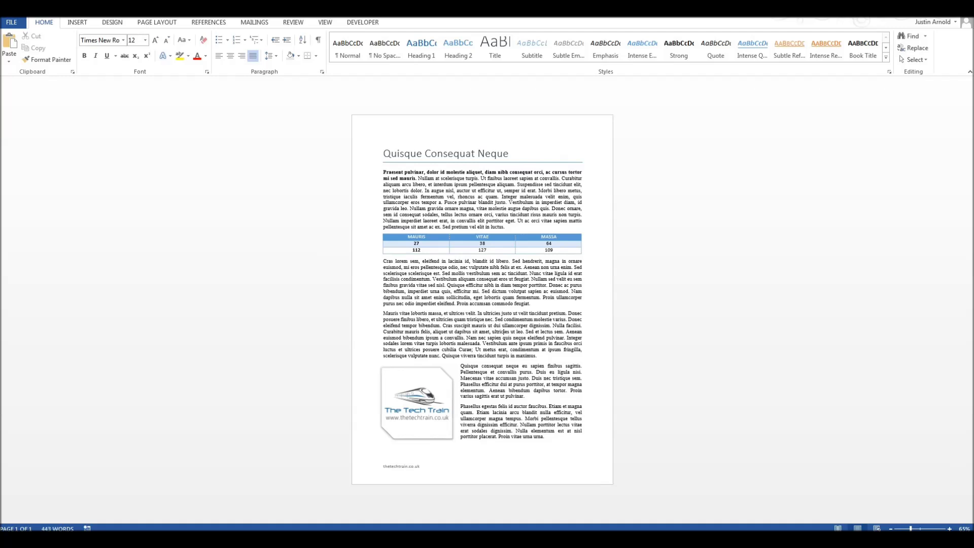
key(ctrl+a)
click(481, 158)
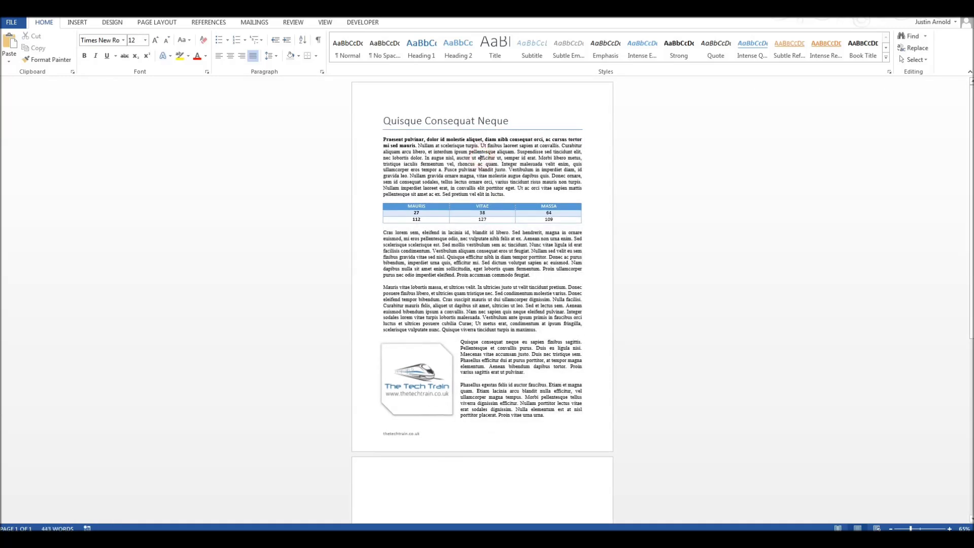
click(472, 159)
drag(380, 119, 556, 409)
click(514, 272)
key(ctrl+a)
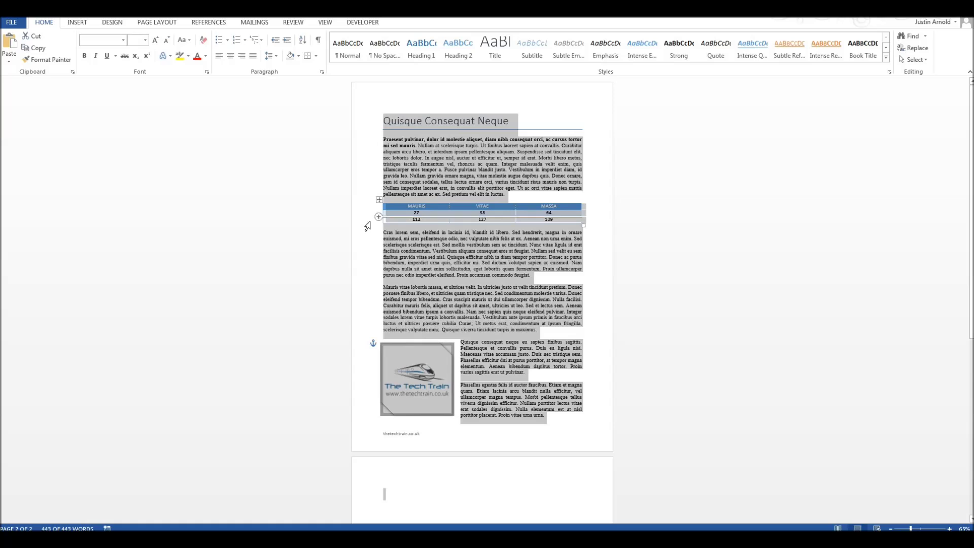
mouse_move(381, 218)
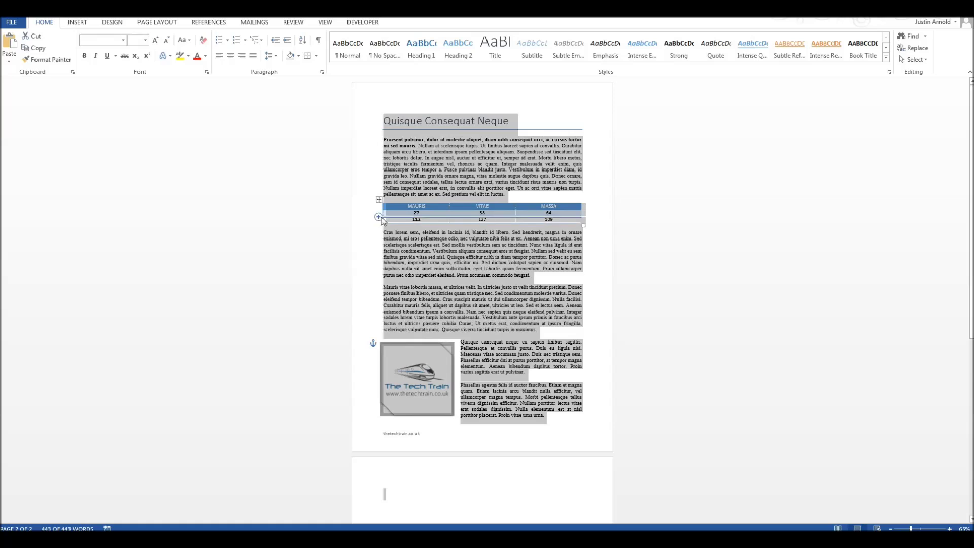
click(445, 159)
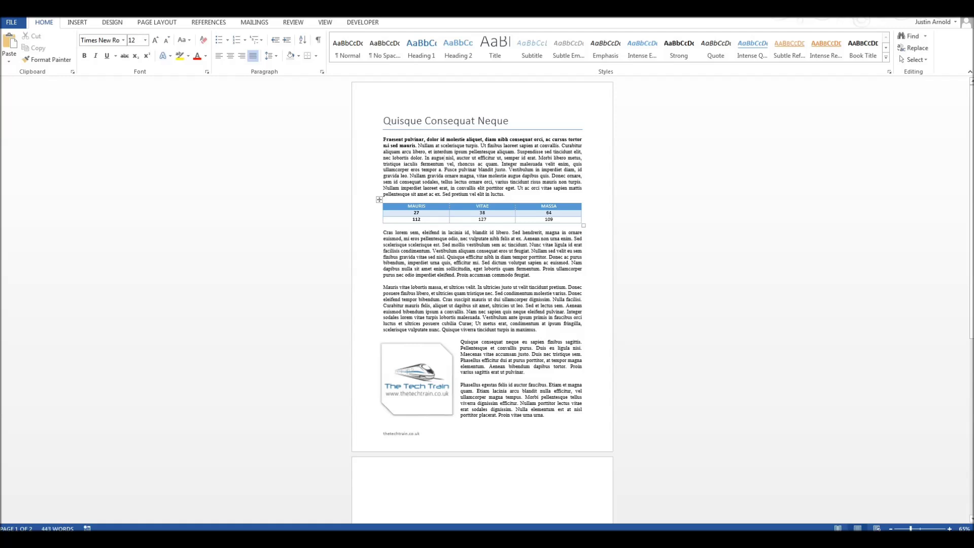
click(417, 169)
Select all the document's content, including title, table, paragraphs and logo, with Ctrl+A
key(ctrl+a)
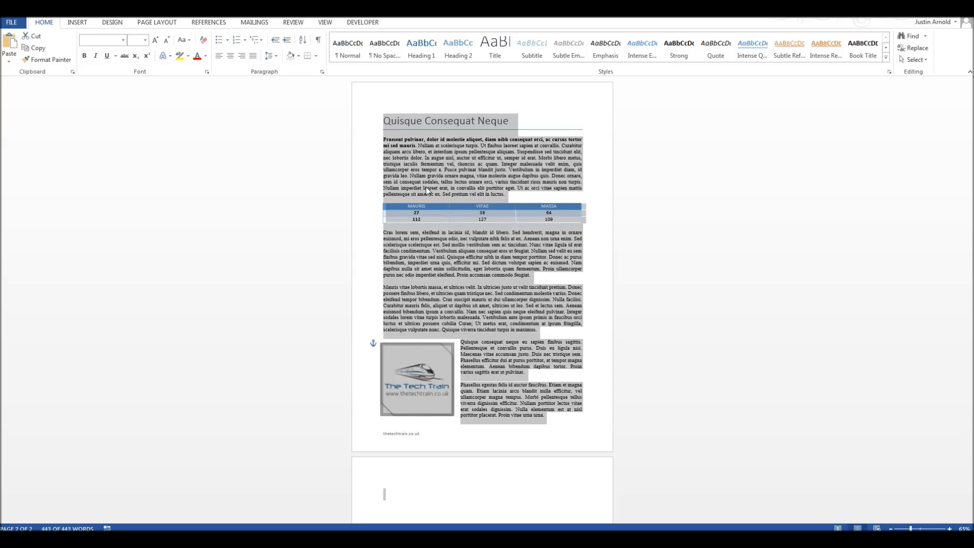
Step the whole document's font size down until everything fits on page one, then deselect and check
key(ctrl+shift+comma)
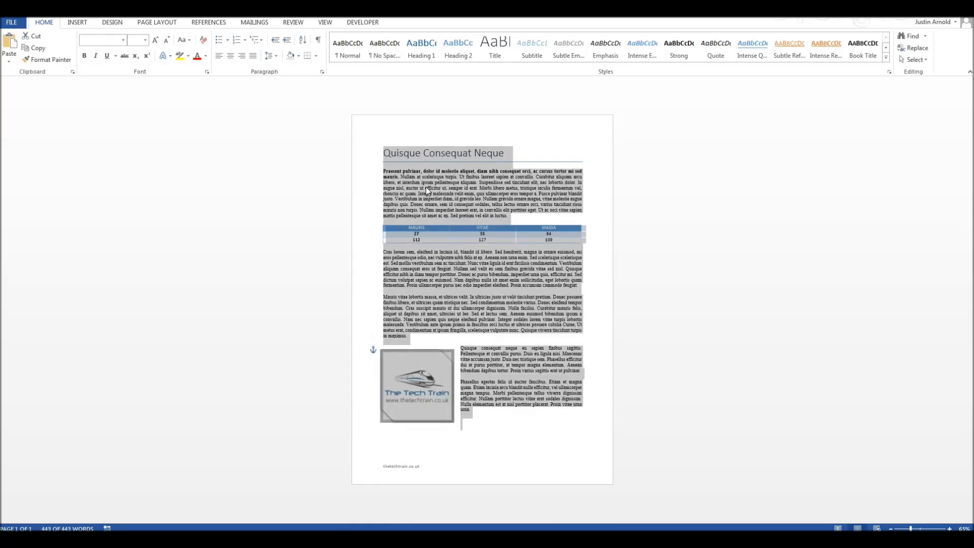
key(ctrl+shift+period)
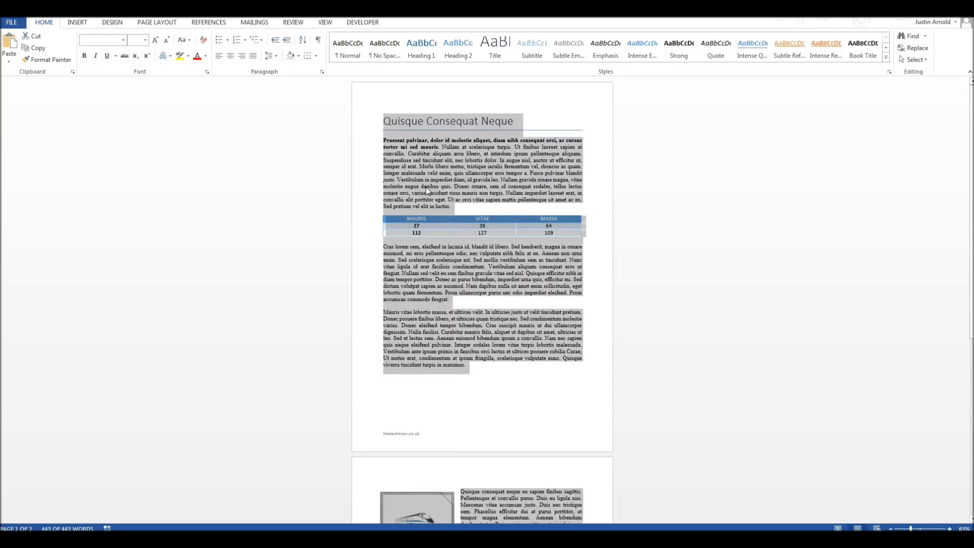
key(ctrl+shift+comma)
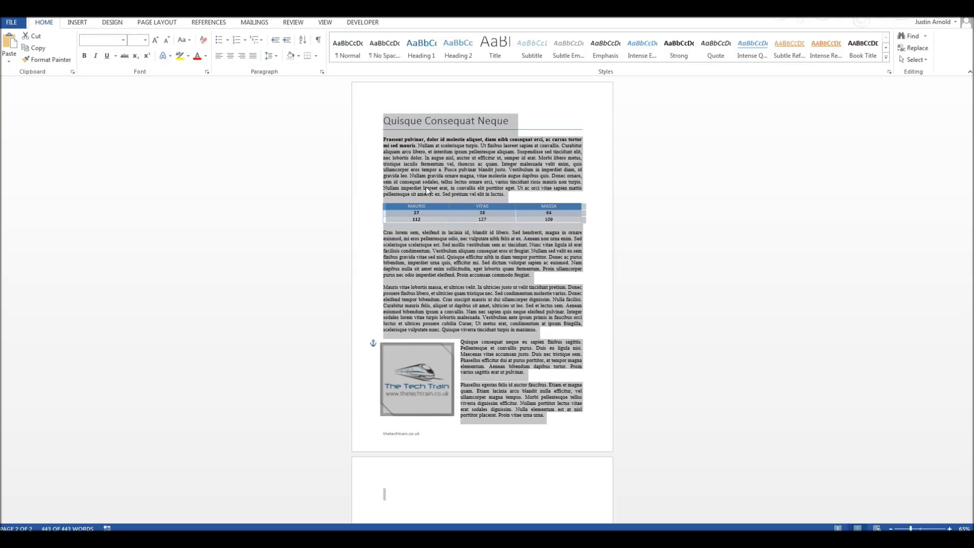
key(ctrl+bracketleft)
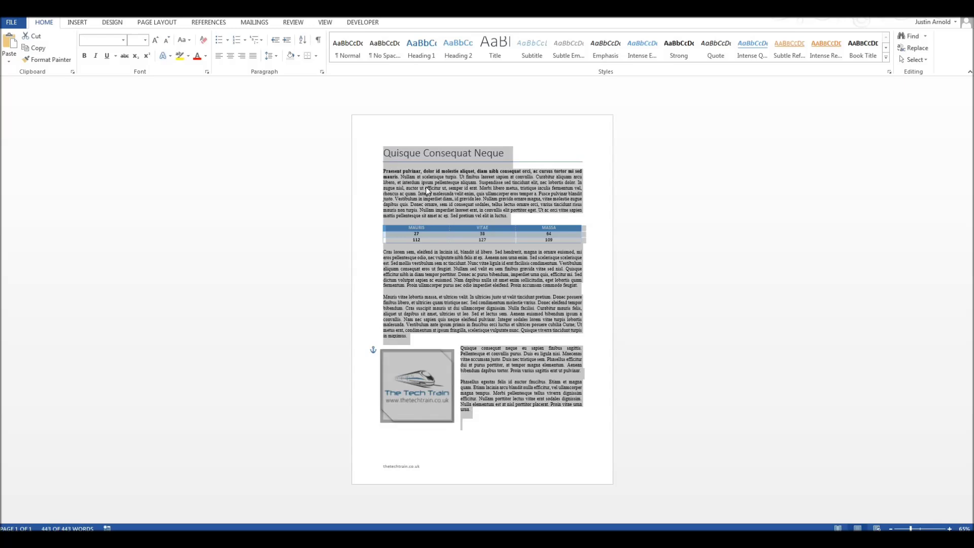
click(428, 198)
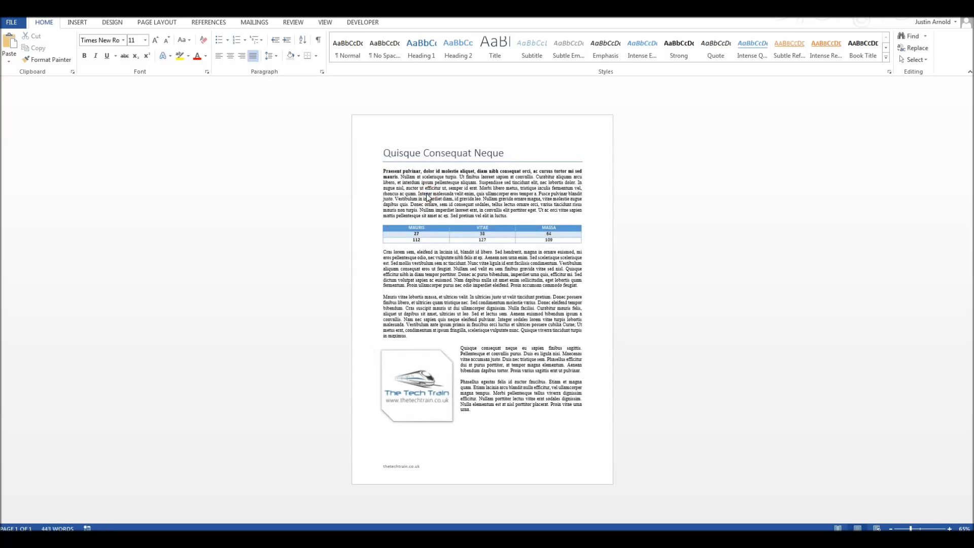
scroll(428, 198, up, 3)
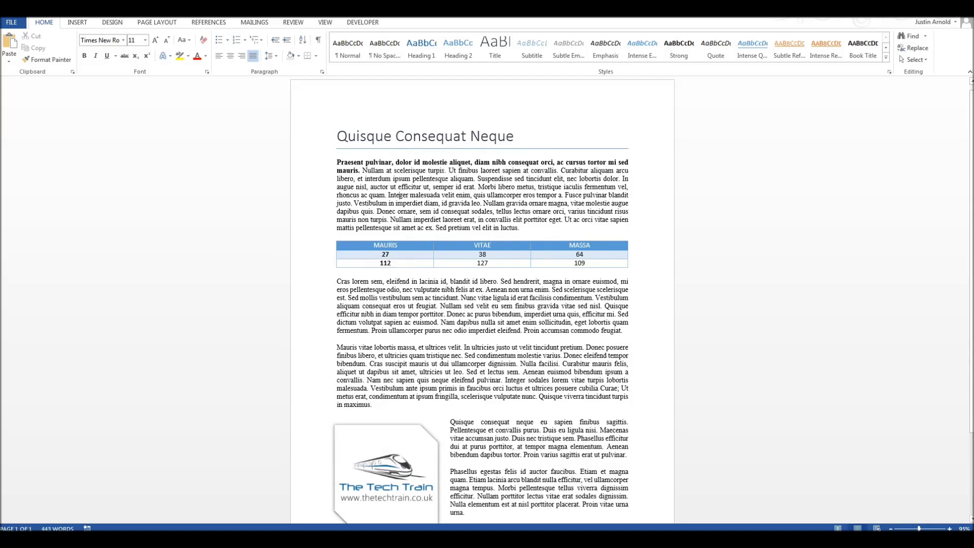
scroll(399, 195, down, 3)
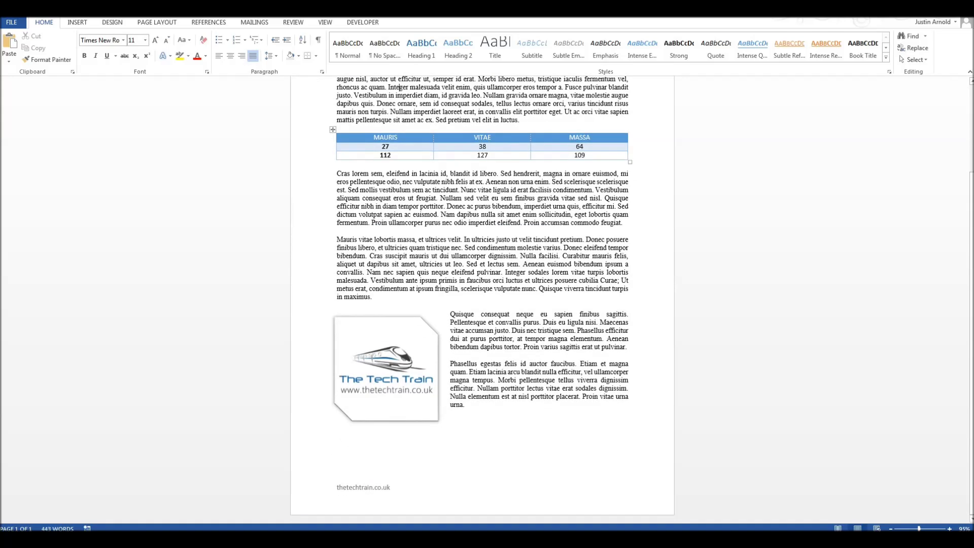
scroll(534, 145, up, 2)
scroll(535, 145, down, 4)
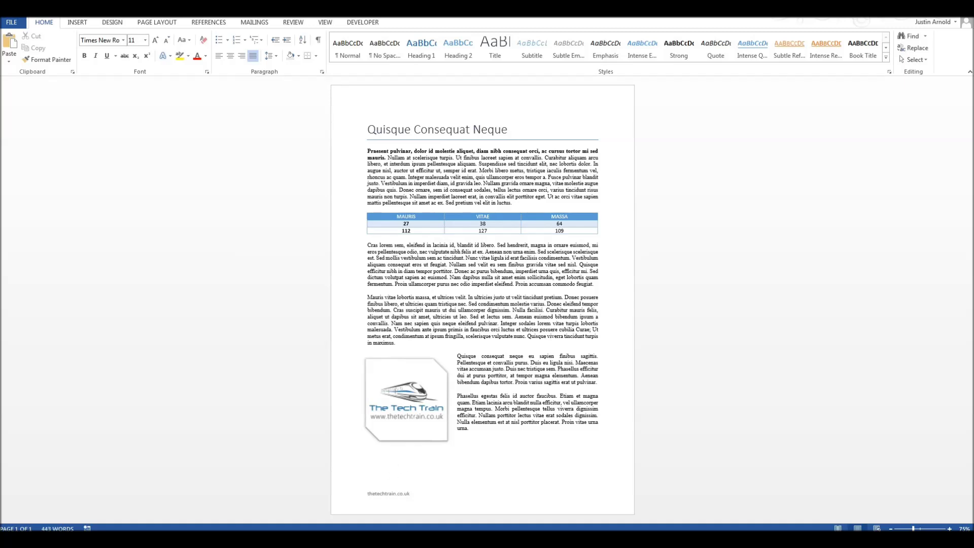
scroll(417, 177, down, 1)
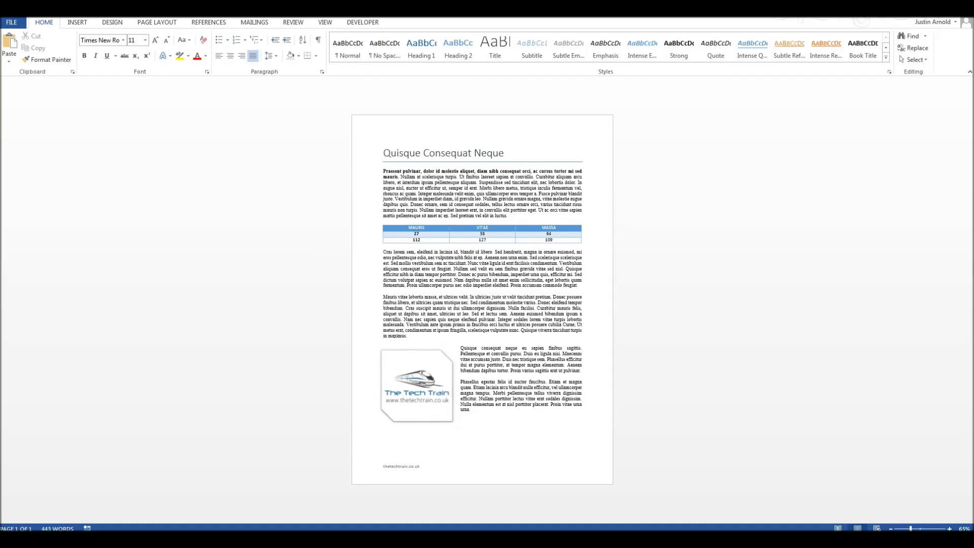
Restore the text to 12 pt and select the body paragraphs along with the logo text
key(ctrl+a)
key(ctrl+shift+period)
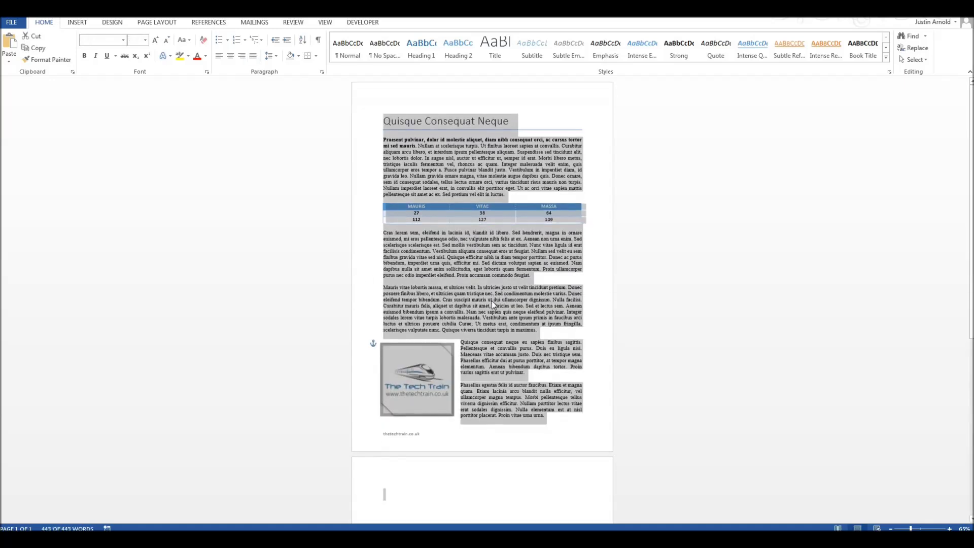
click(492, 301)
triple_click(474, 180)
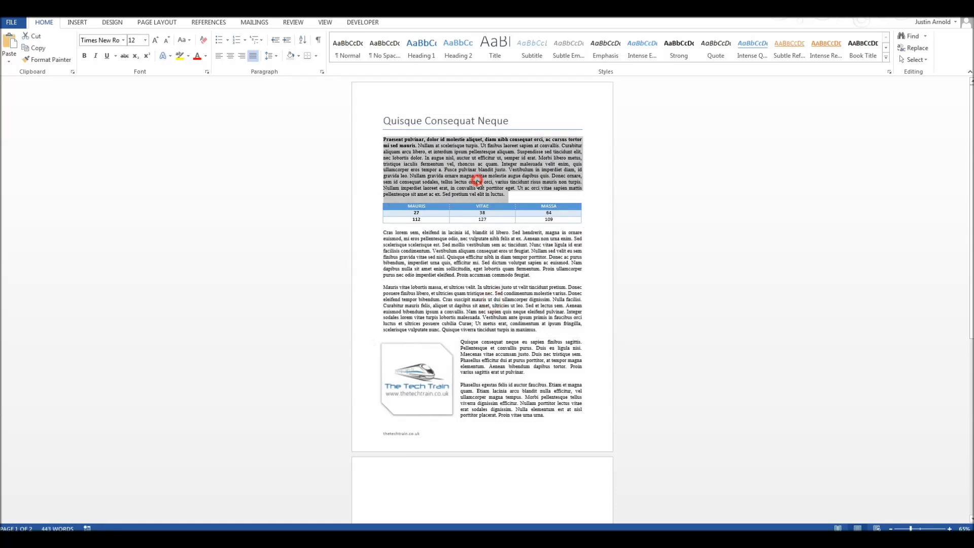
ctrl+triple_click(474, 251)
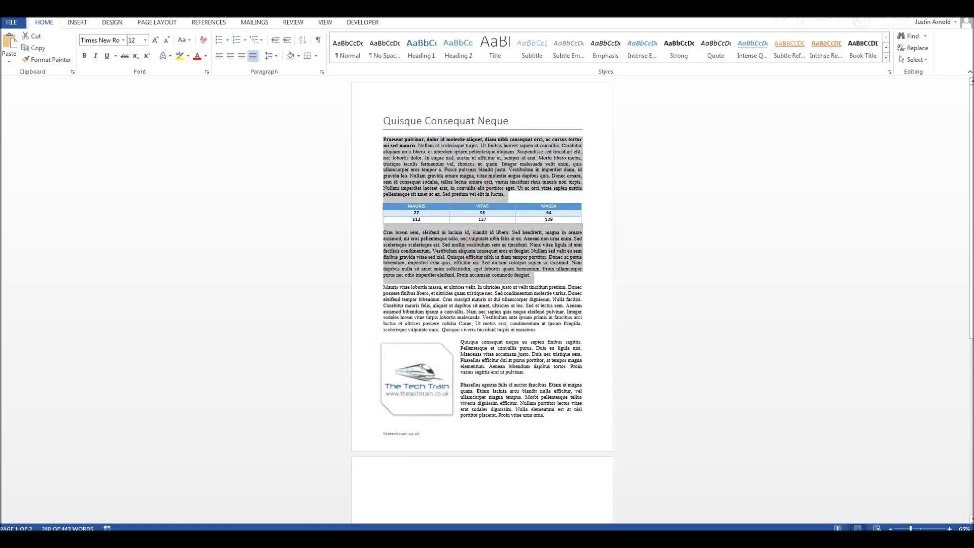
ctrl+triple_click(492, 324)
mouse_move(503, 352)
mouse_down()
mouse_move(513, 400)
mouse_move(429, 381)
mouse_up()
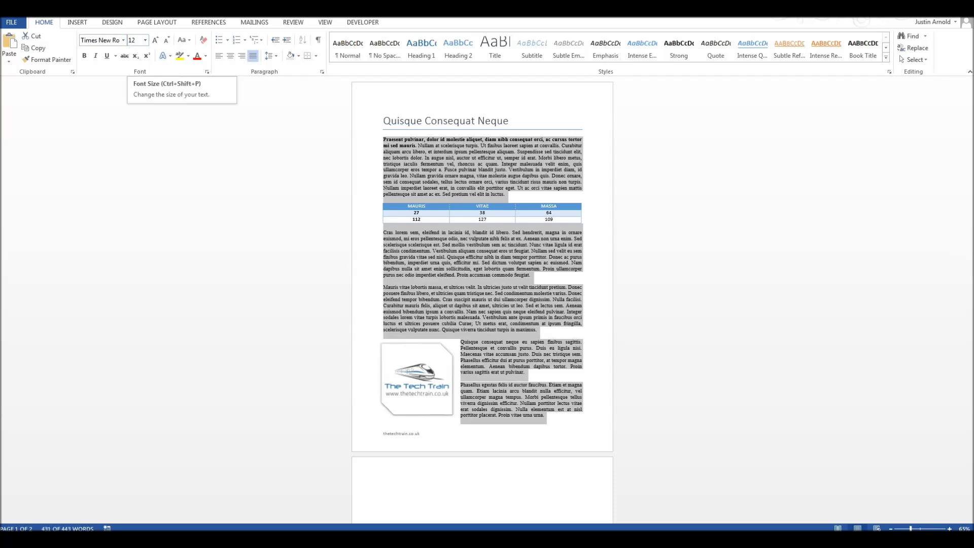
Set the selected body paragraphs' font size to 11 pt
click(133, 40)
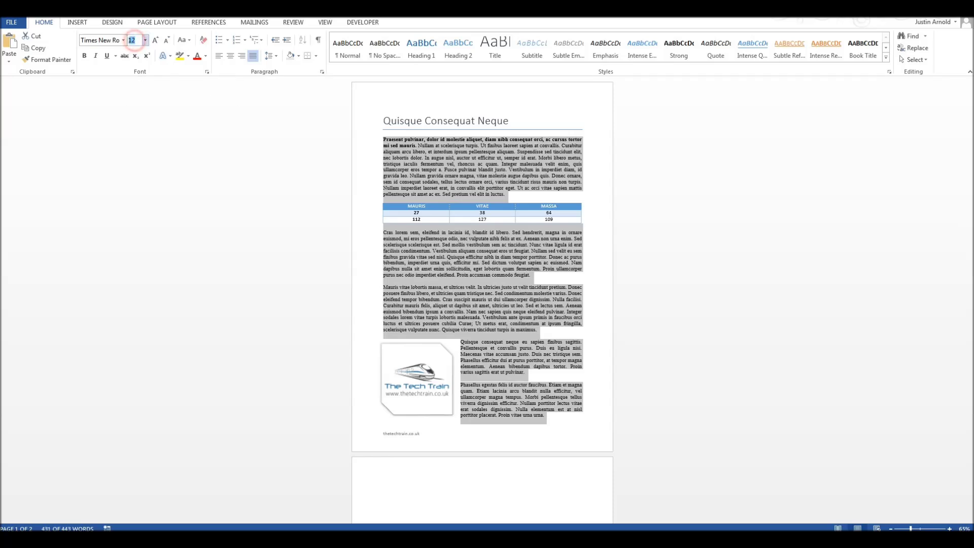
text(11.5)
key(Return)
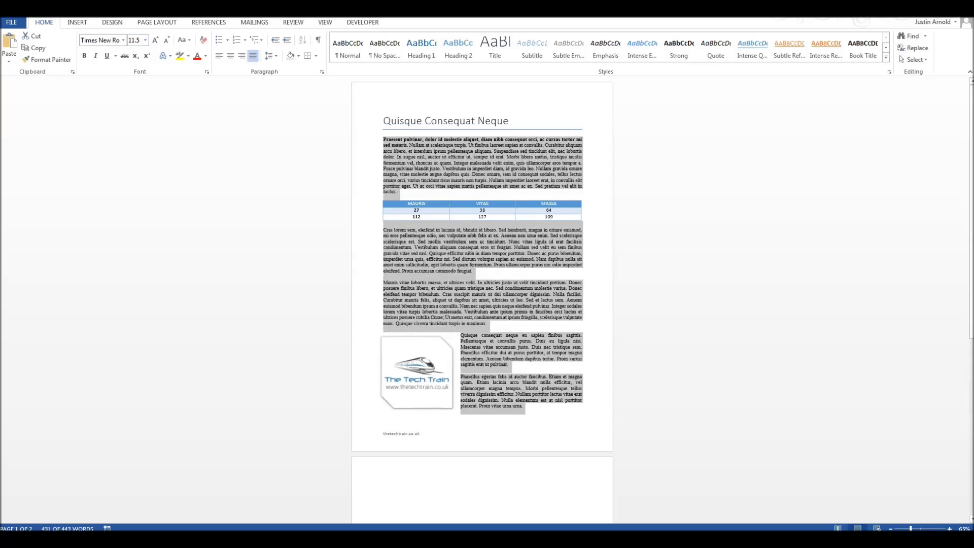
click(134, 40)
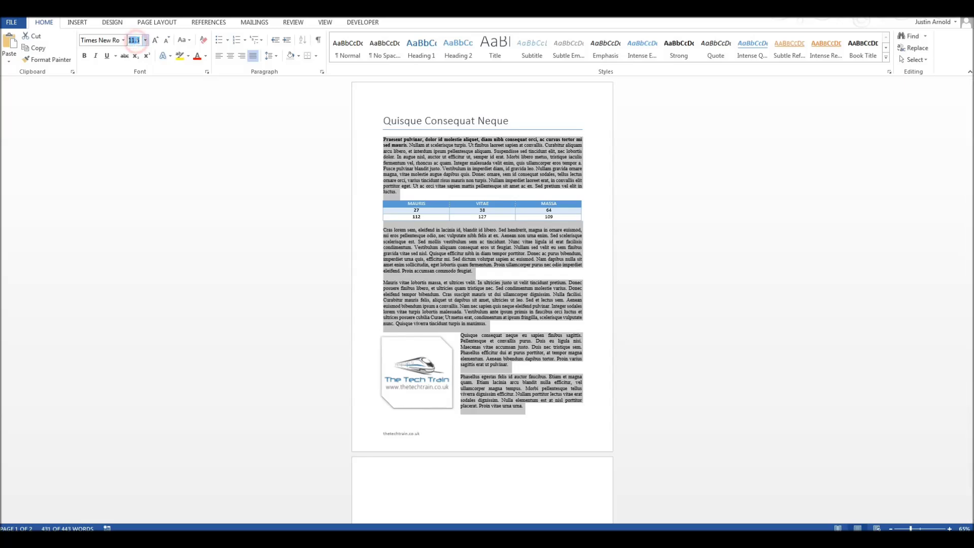
text(11)
key(Return)
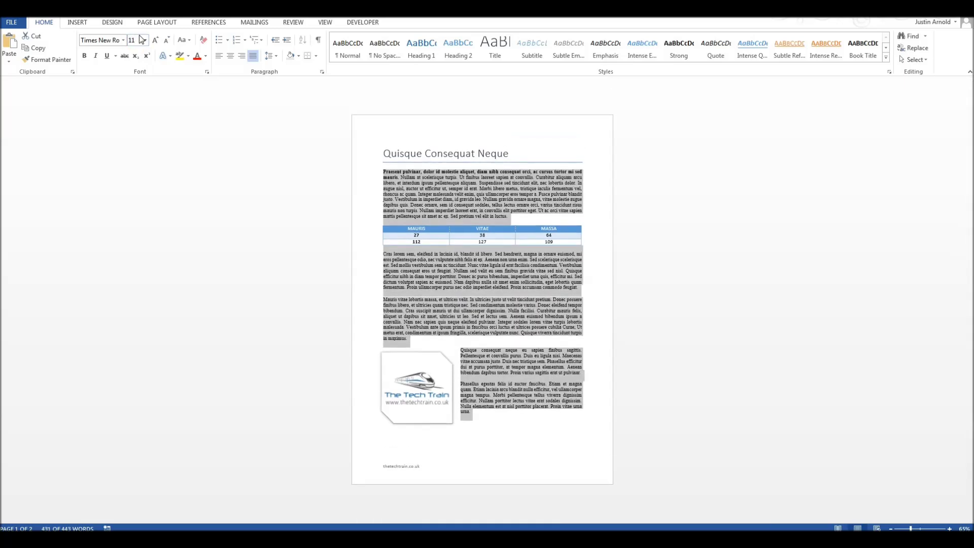
Select the three rows of the blue table and enlarge their text to 16 pt
click(495, 285)
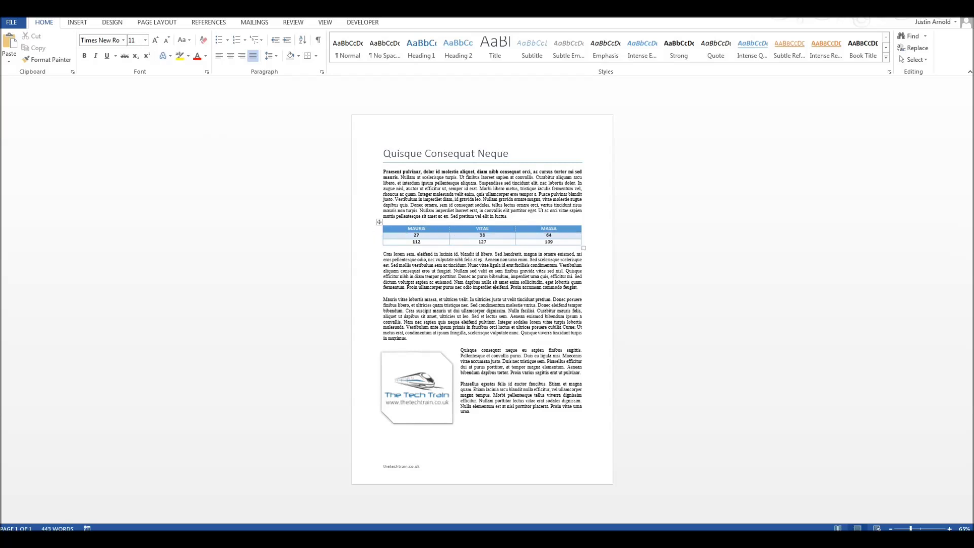
drag(356, 229, 357, 245)
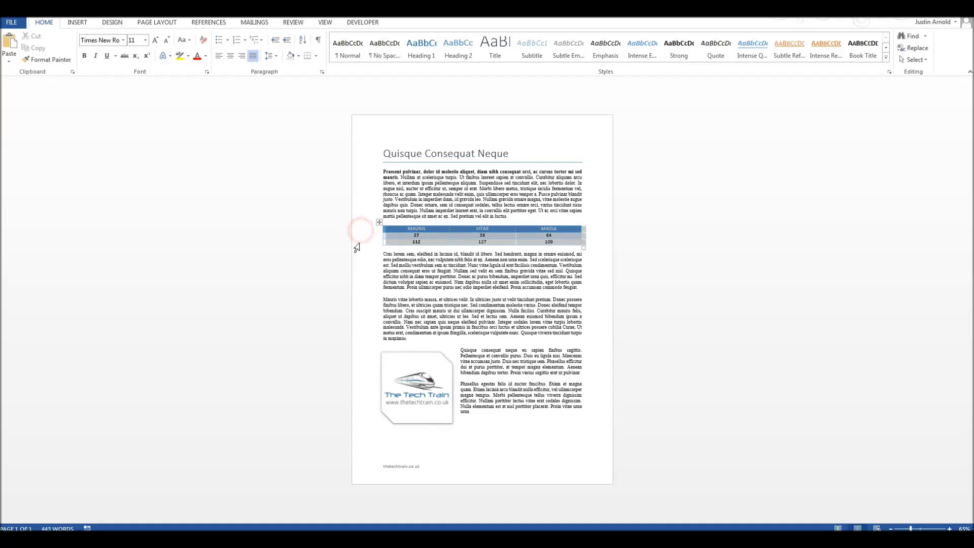
key(ctrl+bracketright)
key(ctrl+bracketright)
key(ctrl+bracketright)
key(ctrl+bracketright)
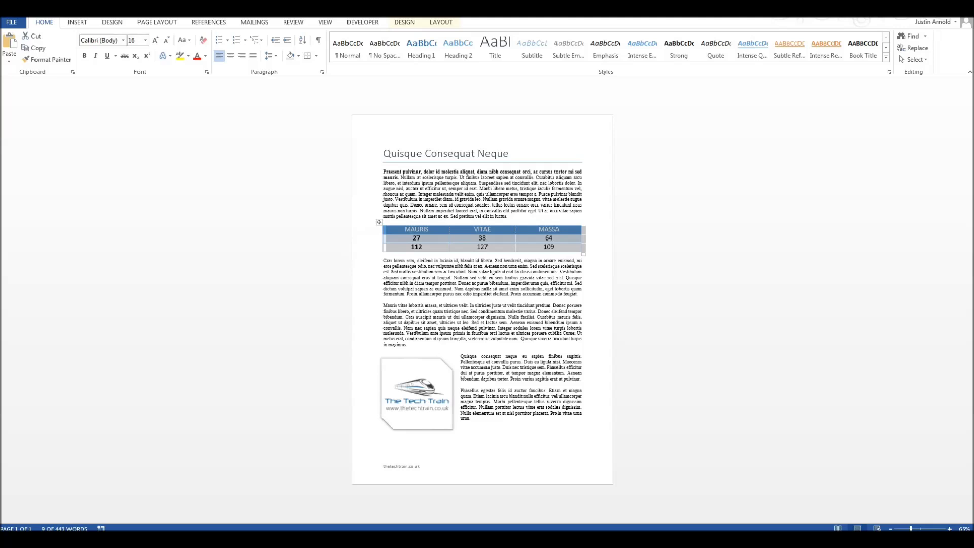
click(480, 311)
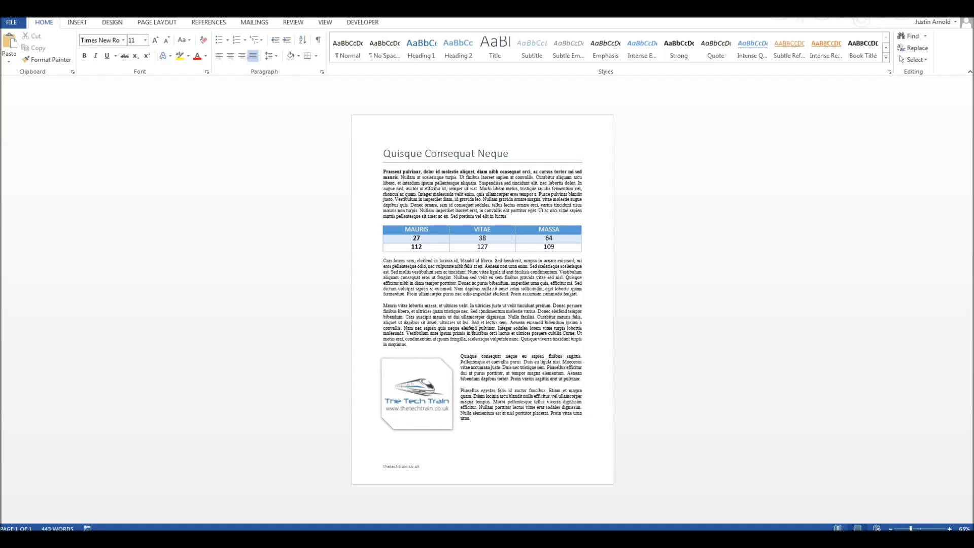
click(523, 322)
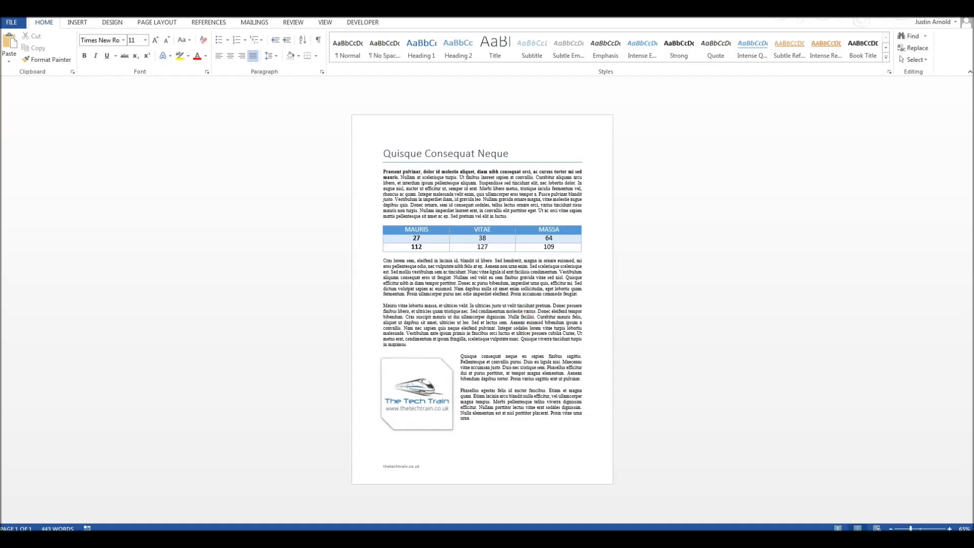